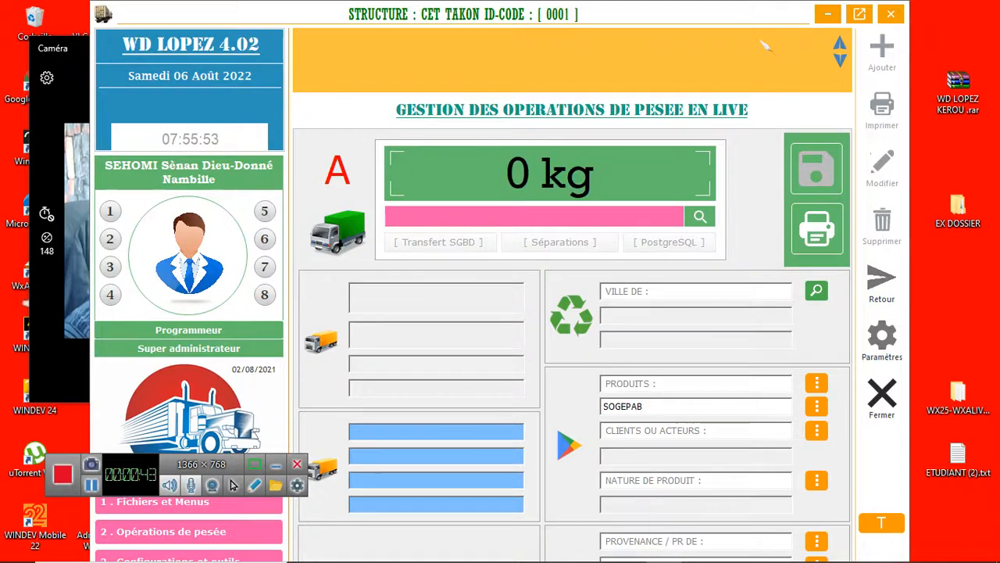
pyautogui.hotkey('alt', 'Tab')
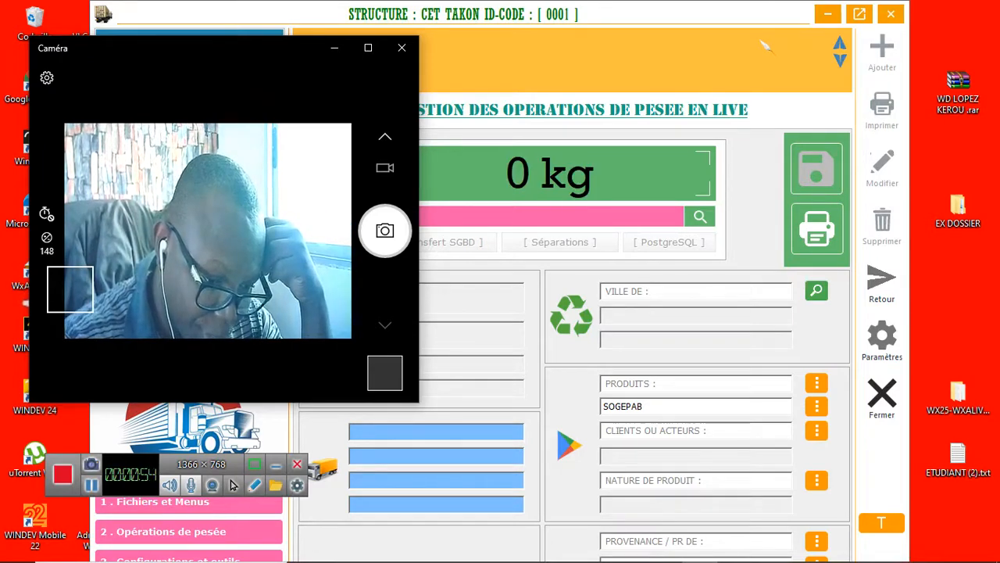
pyautogui.click(766, 47)
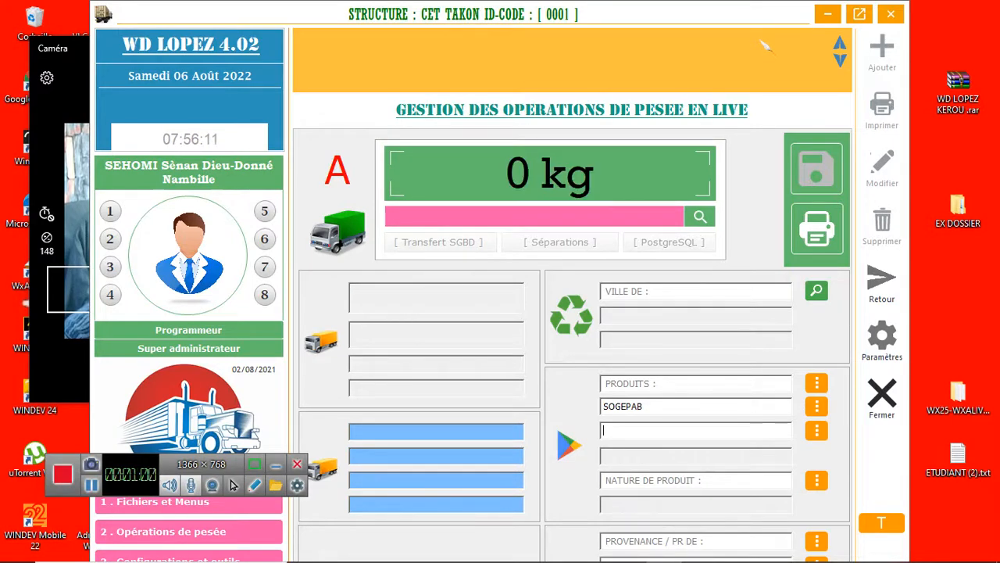
pyautogui.hotkey('shift', 'F10')
pyautogui.press('Escape')
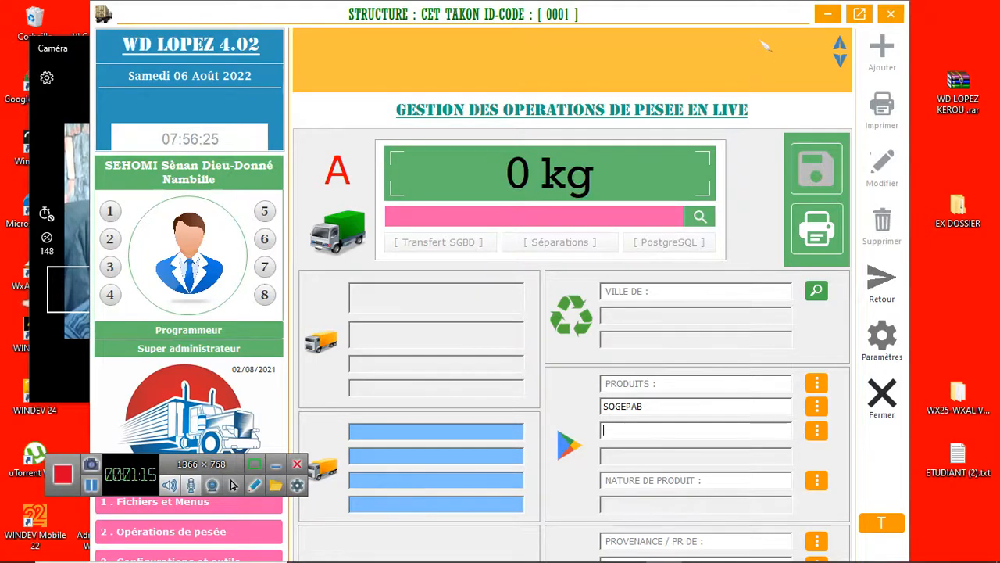
pyautogui.hotkey('alt', 'Tab')
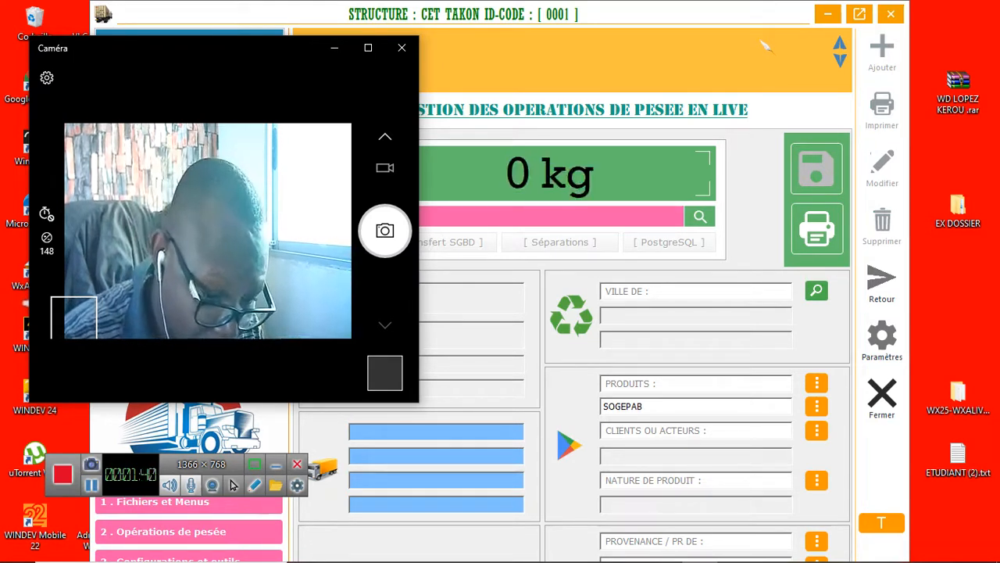
# - Look through the collector list, keep SOGEPAB as the collector, and check its list of clients
pyautogui.click(765, 47)
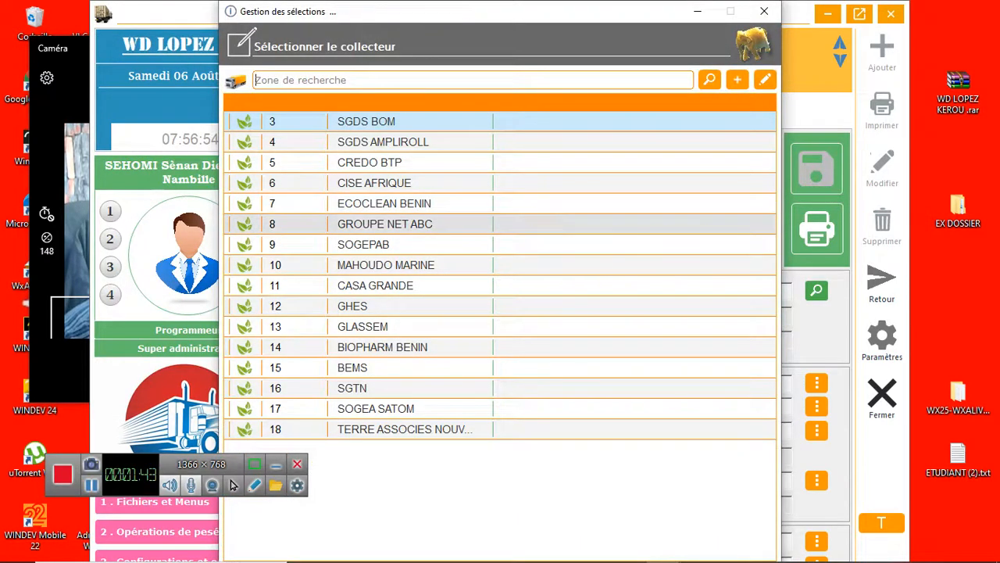
pyautogui.click(469, 226)
pyautogui.press('Down')
pyautogui.press('Return')
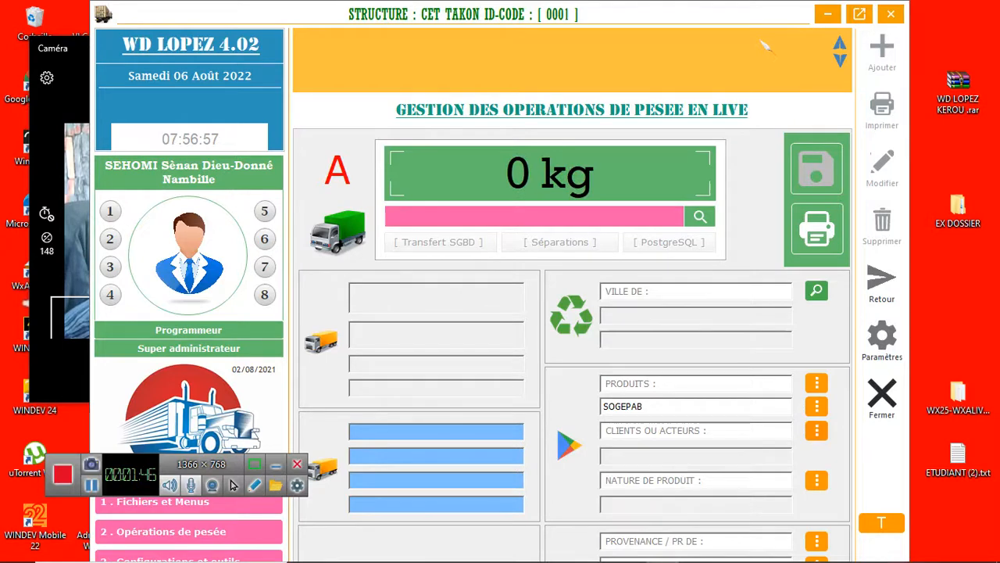
pyautogui.click(817, 430)
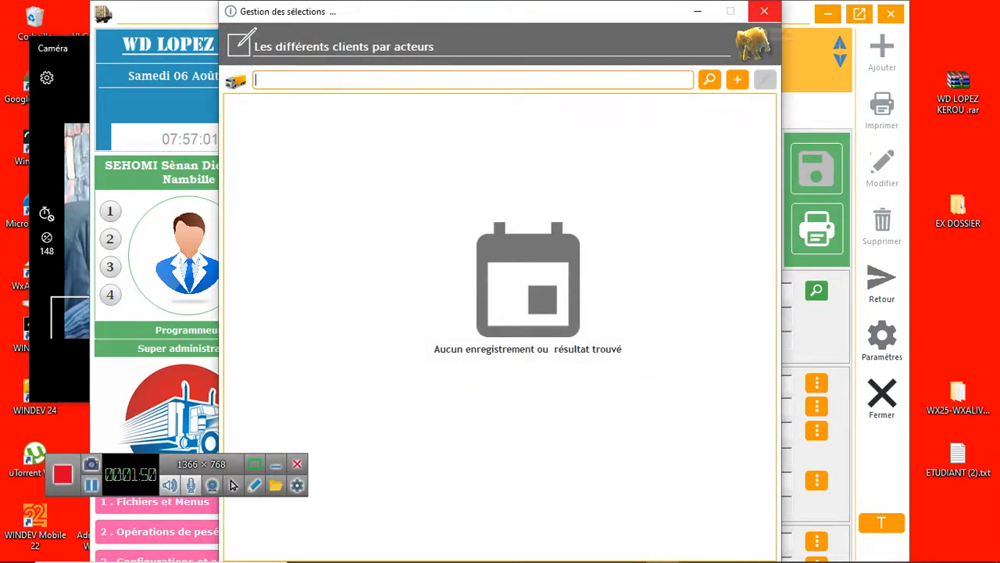
pyautogui.click(764, 11)
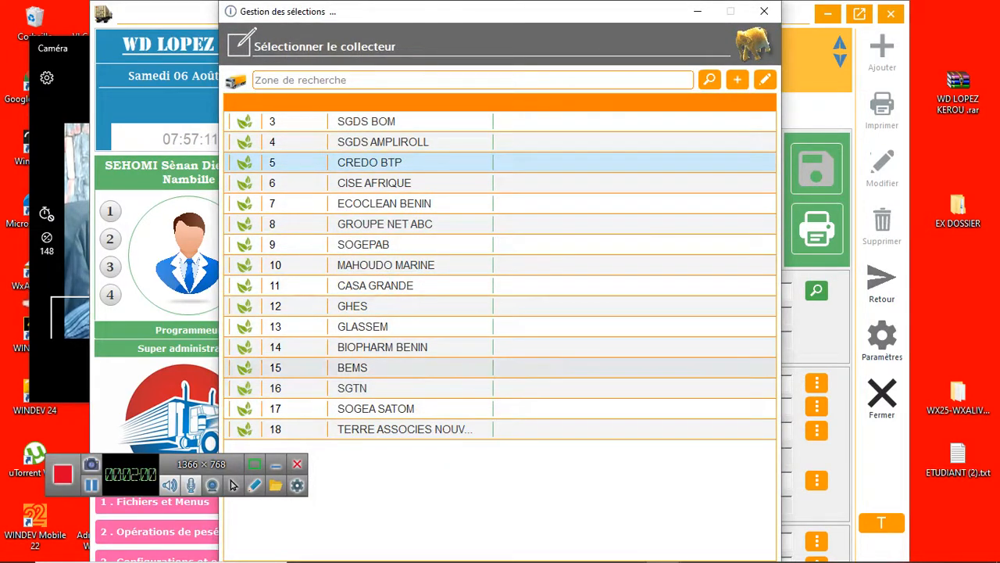
# - Choose BEMS as the collector and check its list of clients
pyautogui.click(390, 367)
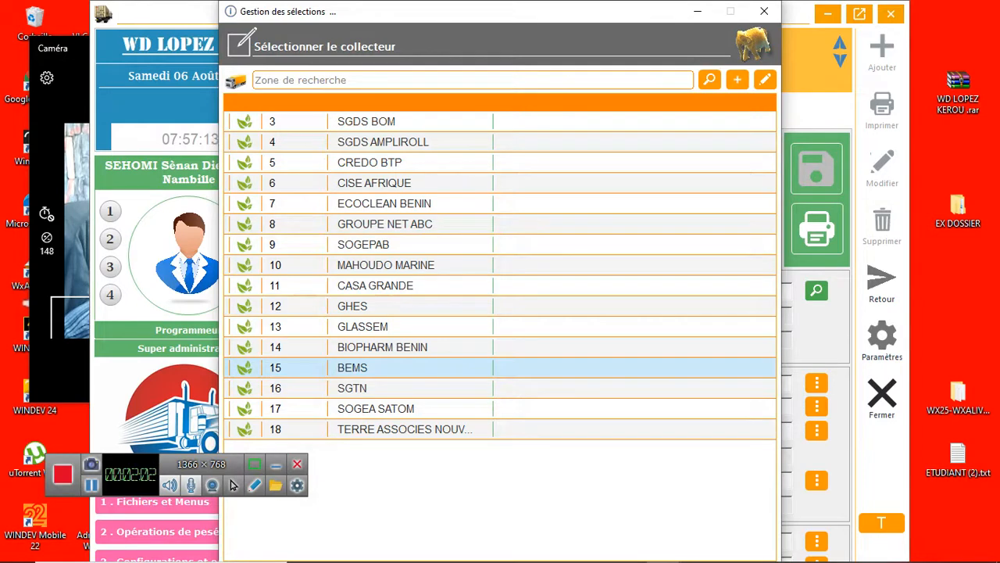
pyautogui.click(762, 45)
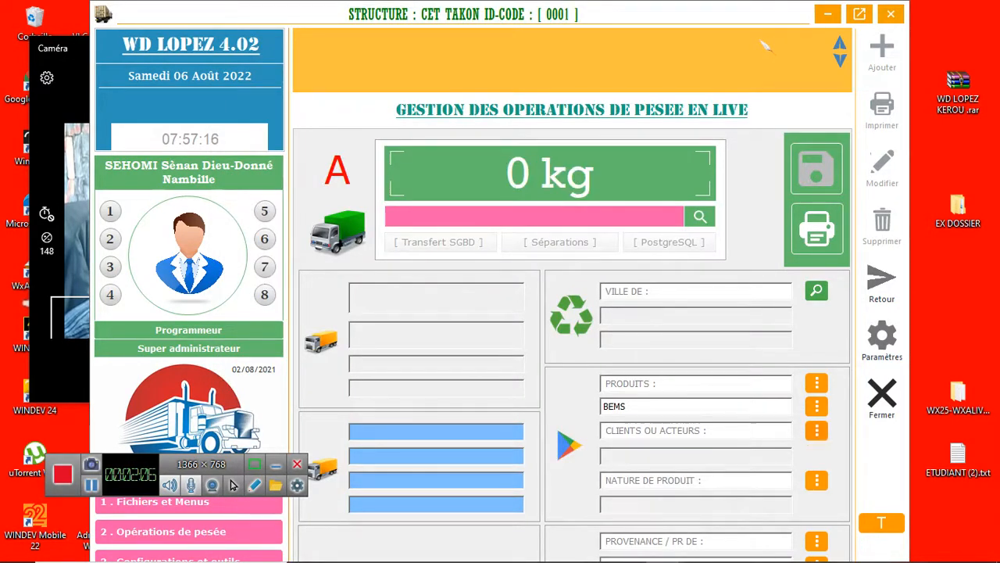
pyautogui.click(817, 429)
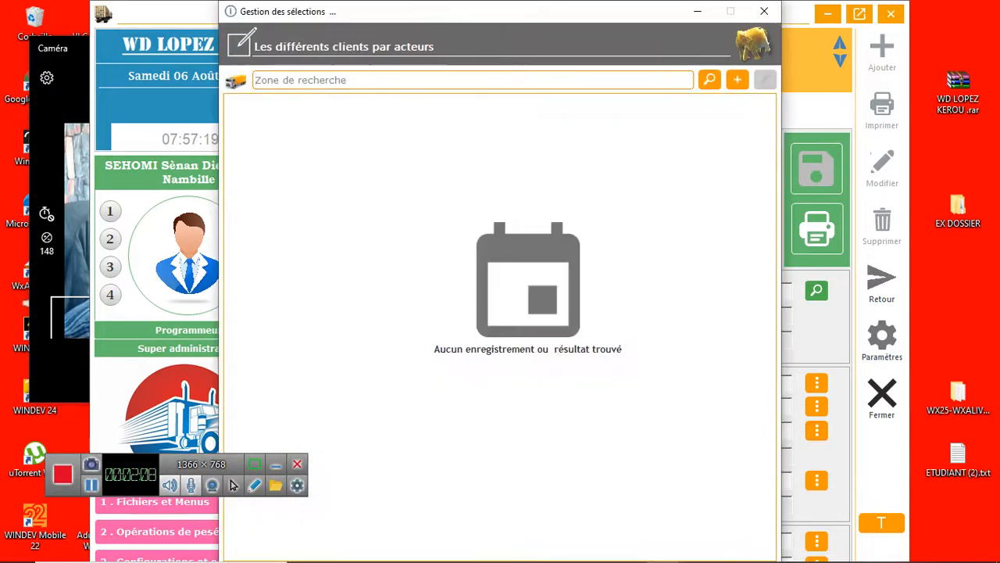
pyautogui.click(763, 45)
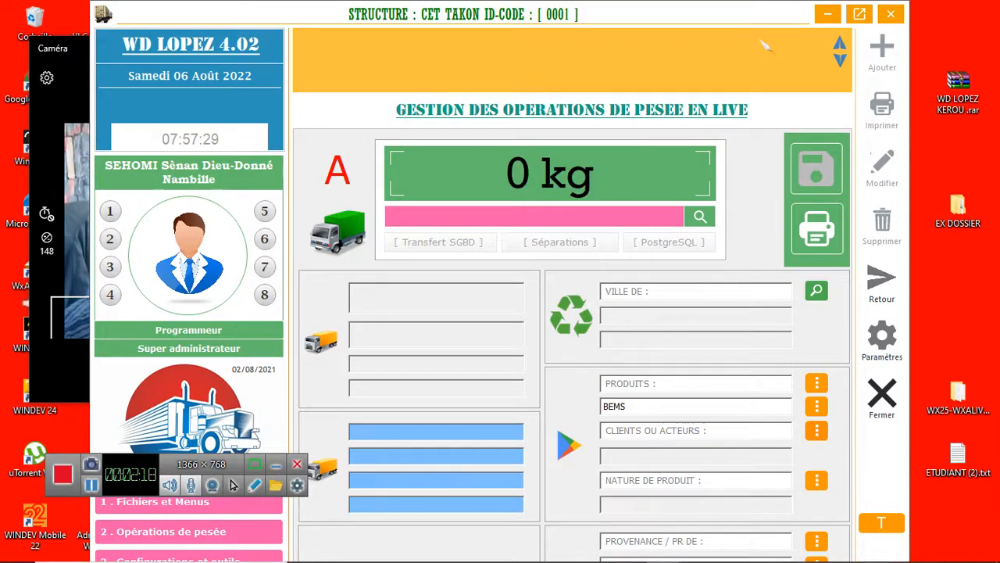
# - Switch to the s.xlsx workbook in Excel that lists the BEMS clients
pyautogui.hotkey('alt', 'Tab')
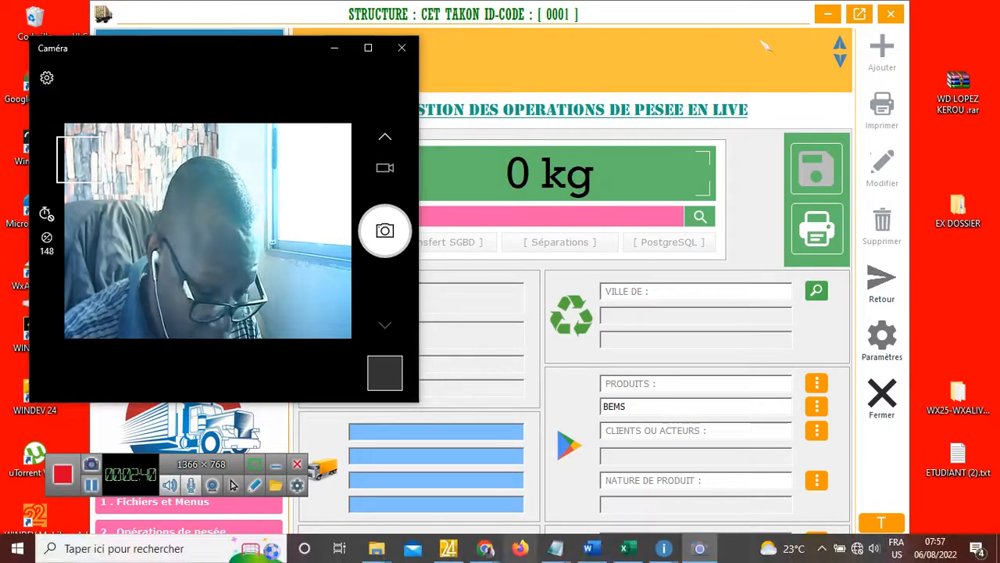
pyautogui.hotkey('alt', 'Tab')
pyautogui.press('super')
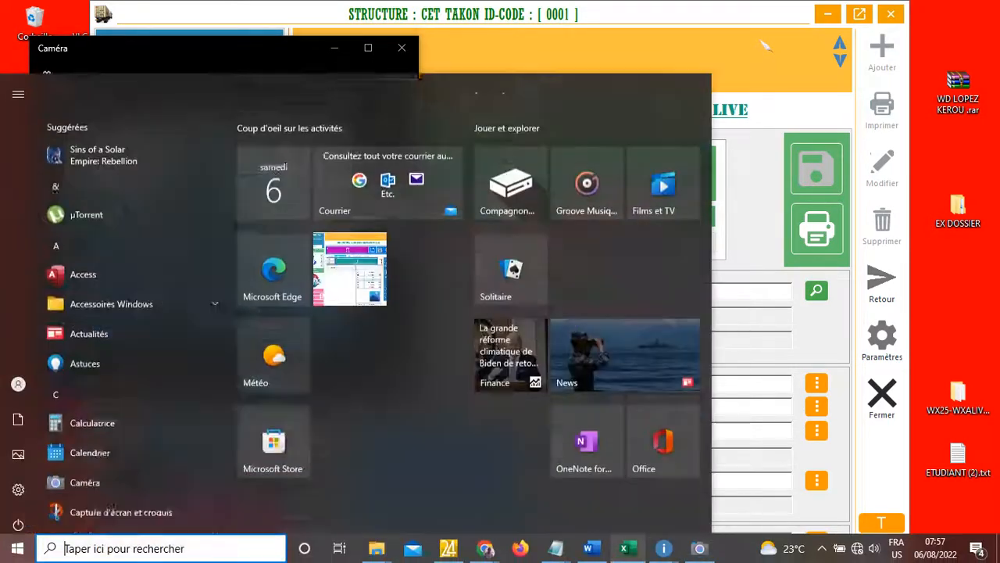
pyautogui.hotkey('alt', 'Tab')
pyautogui.click(610, 348)
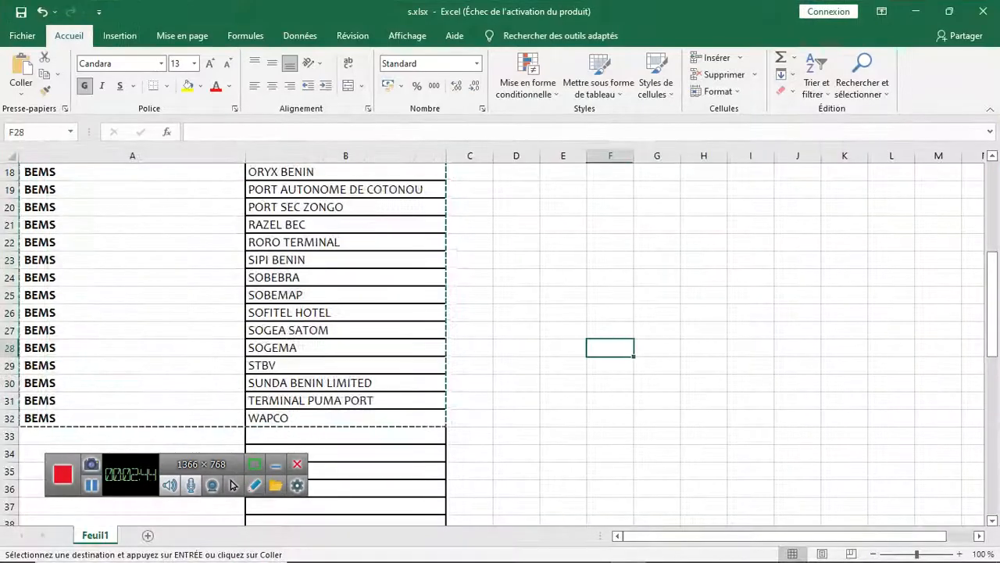
# - Clear all the BEMS entries from column A of the client list
pyautogui.press('Left')
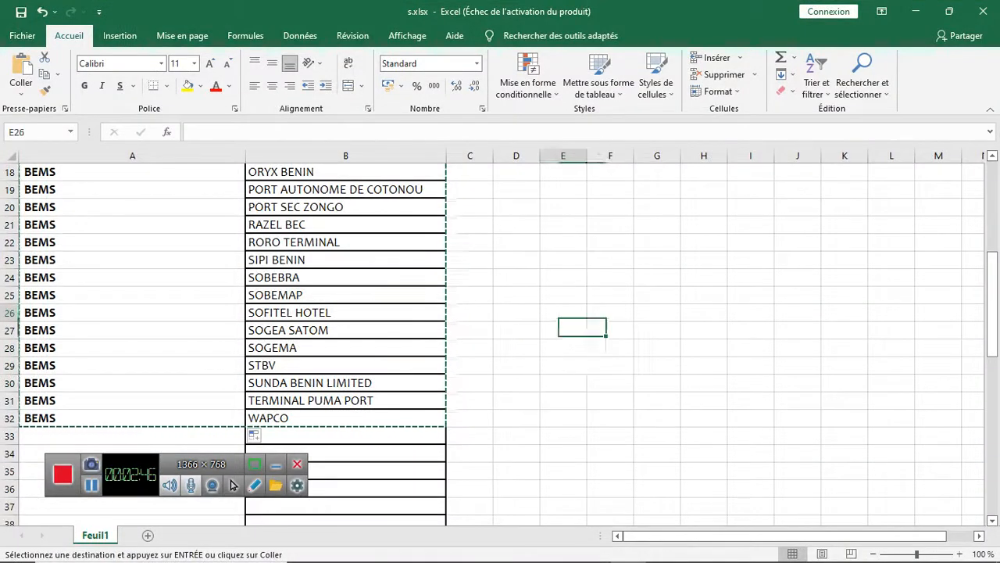
pyautogui.press('Up')
pyautogui.press('Up')
pyautogui.hotkey('ctrl', 'Home')
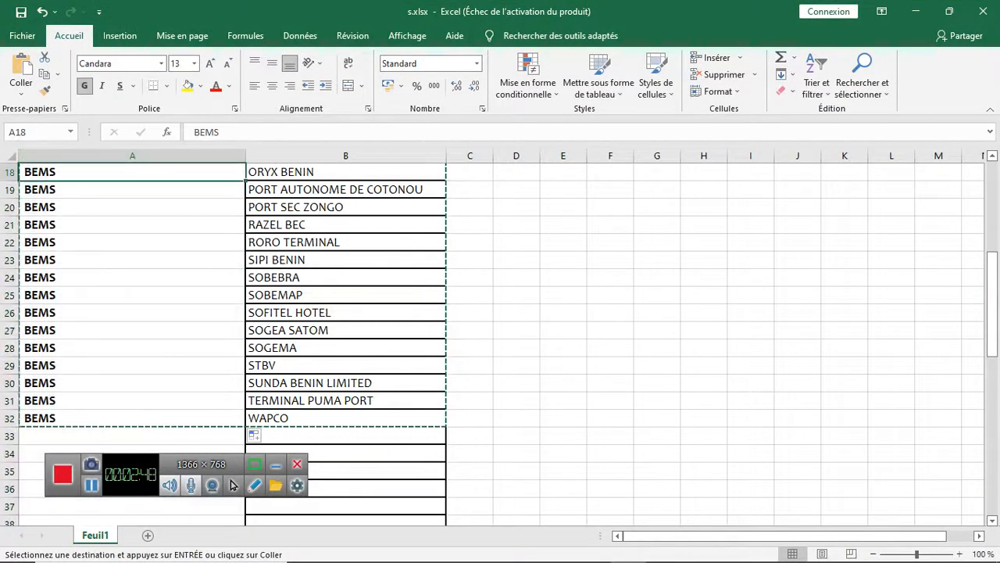
pyautogui.press('F2')
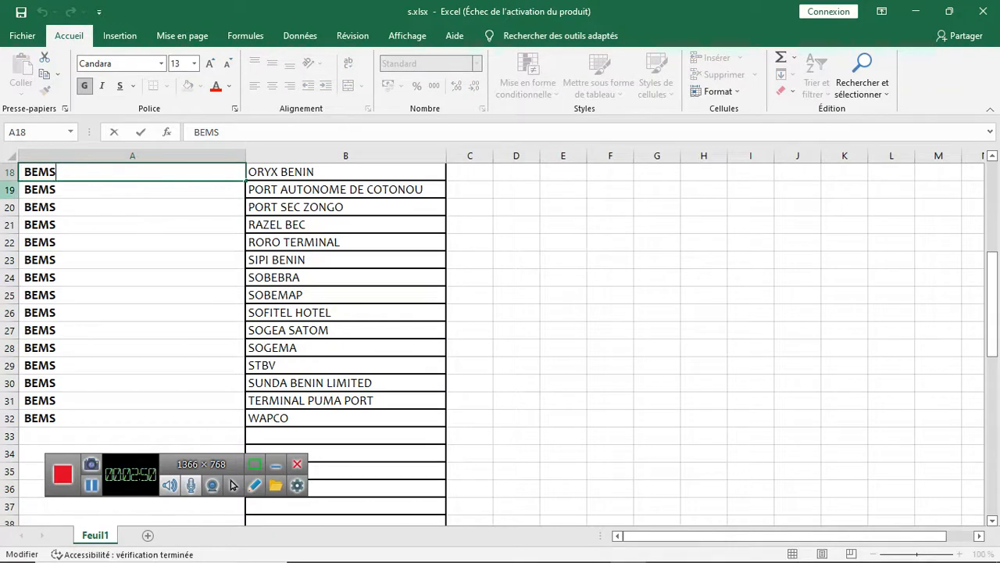
pyautogui.press('Escape')
pyautogui.hotkey('ctrl', 'space')
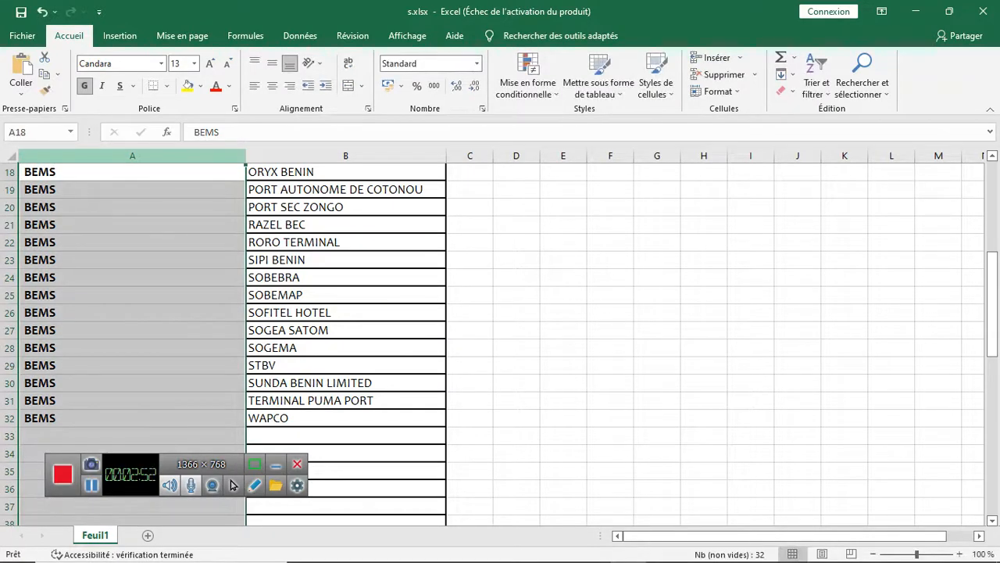
pyautogui.press('Delete')
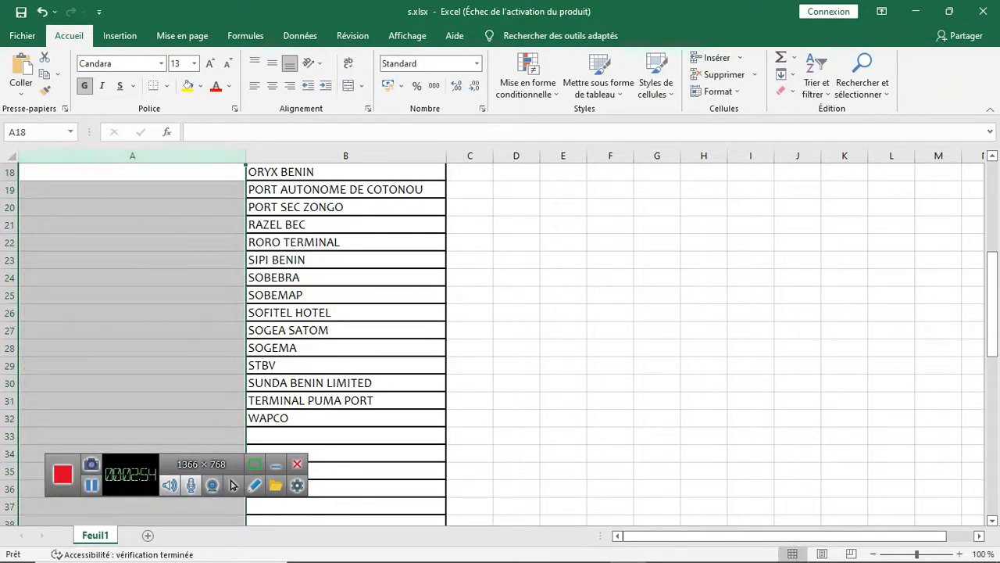
pyautogui.click(516, 259)
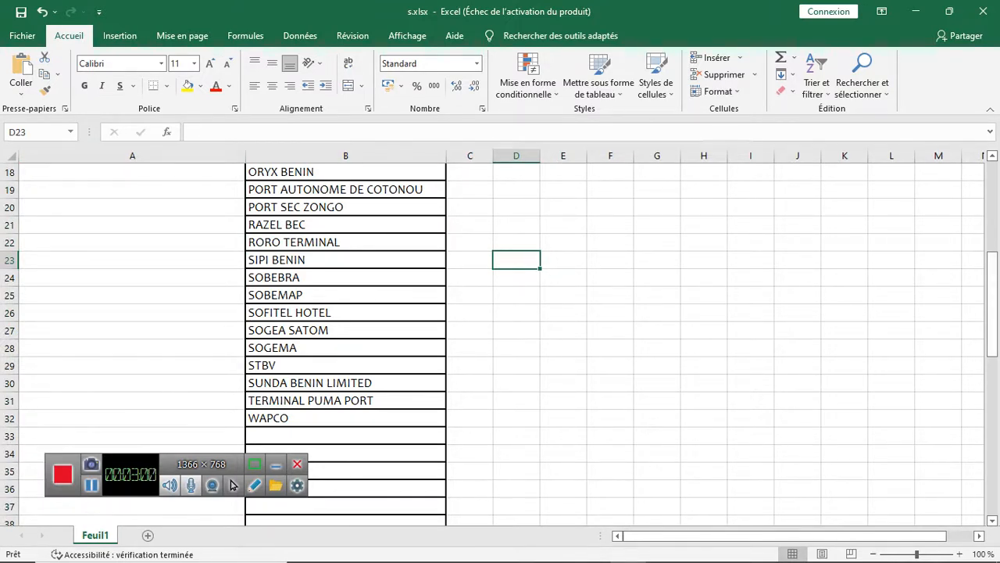
# - Try to paste the collector name into cell A1, then undo the paste and the clearing of column A
pyautogui.moveTo(990, 261); pyautogui.dragTo(991, 173)
pyautogui.hotkey('ctrl', 'Home')
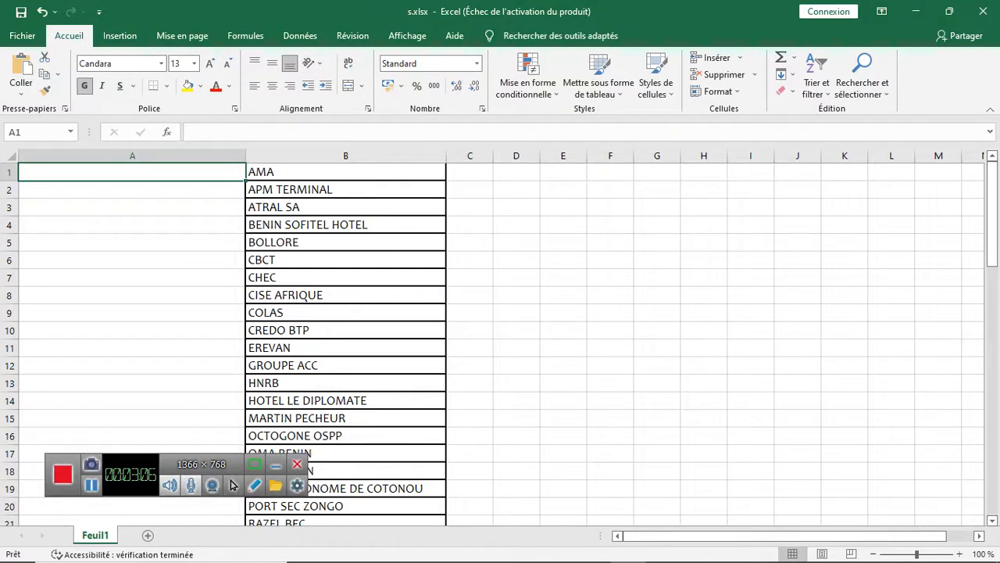
pyautogui.hotkey('ctrl', 'v')
pyautogui.press('Down')
pyautogui.press('Down')
pyautogui.press('Down')
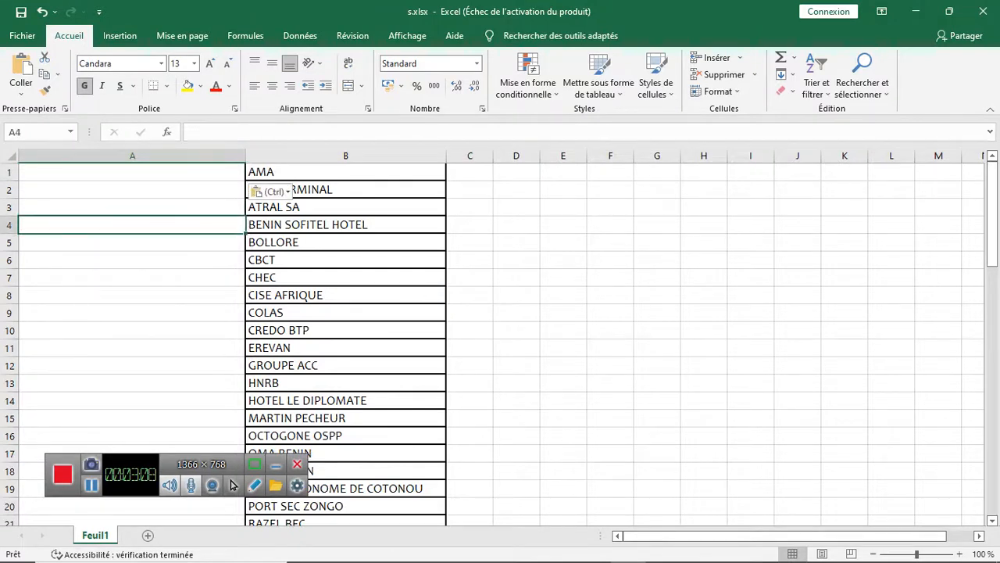
pyautogui.hotkey('ctrl', 'z')
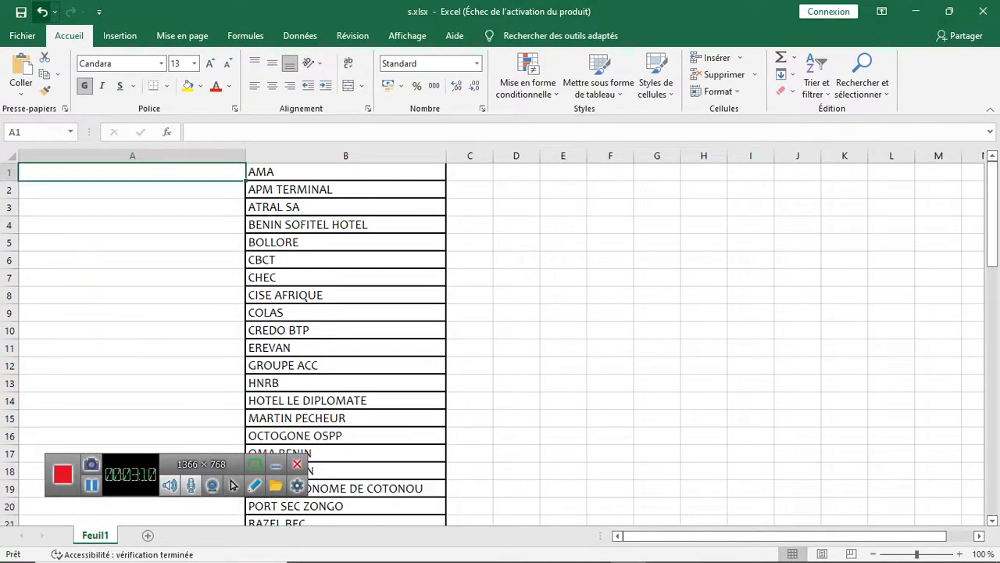
pyautogui.hotkey('ctrl', 'v')
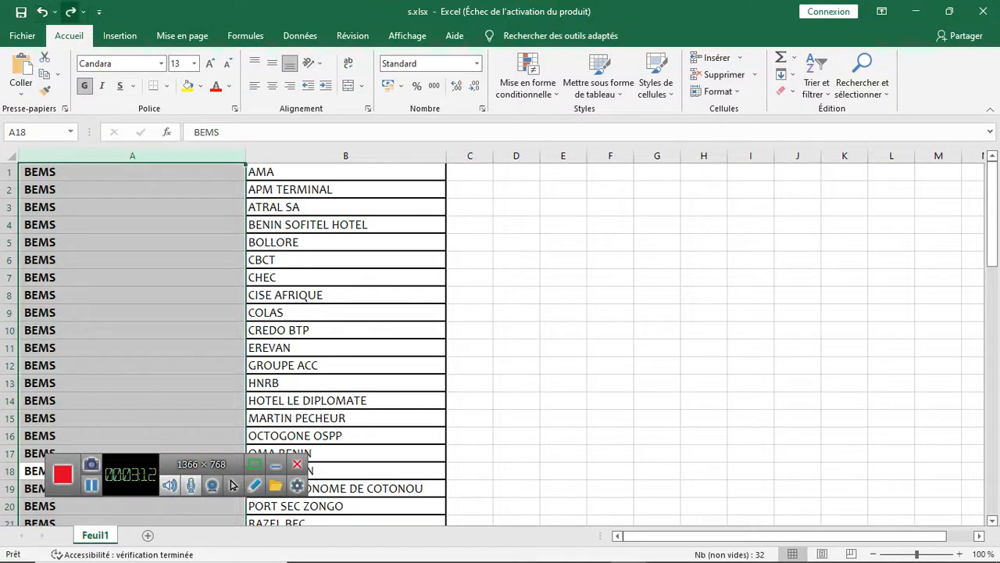
pyautogui.hotkey('ctrl', 'z')
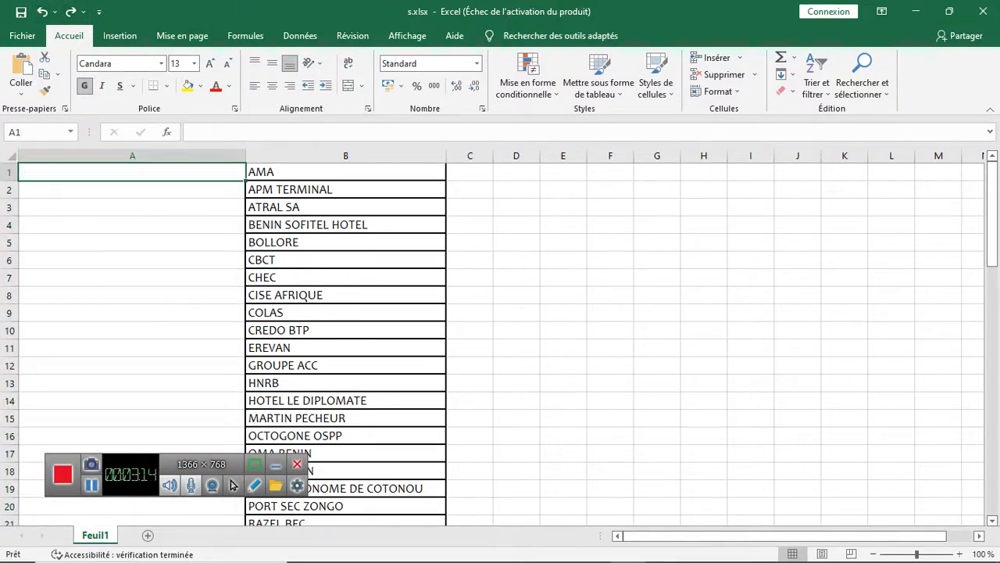
pyautogui.hotkey('ctrl', 'v')
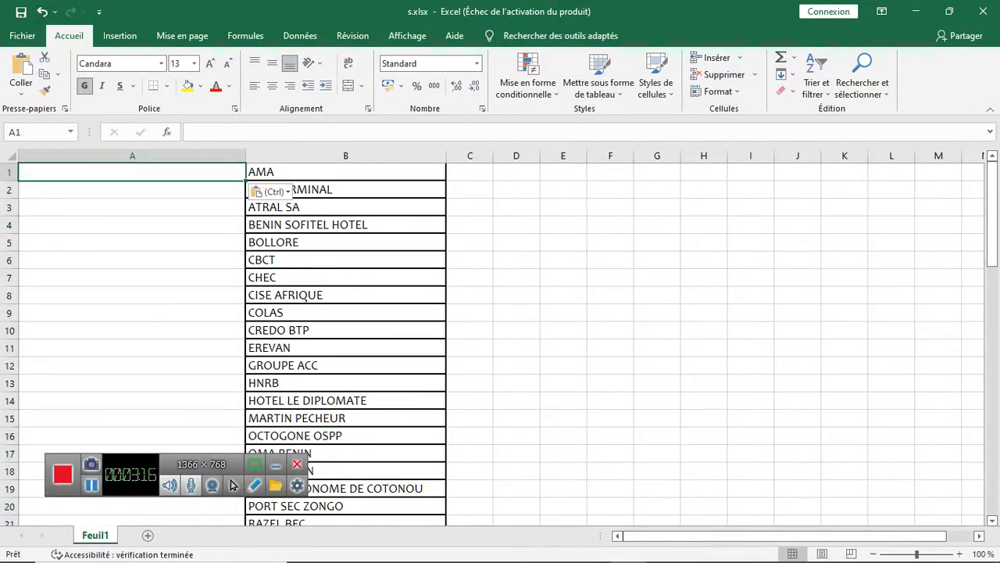
pyautogui.hotkey('ctrl', 'z')
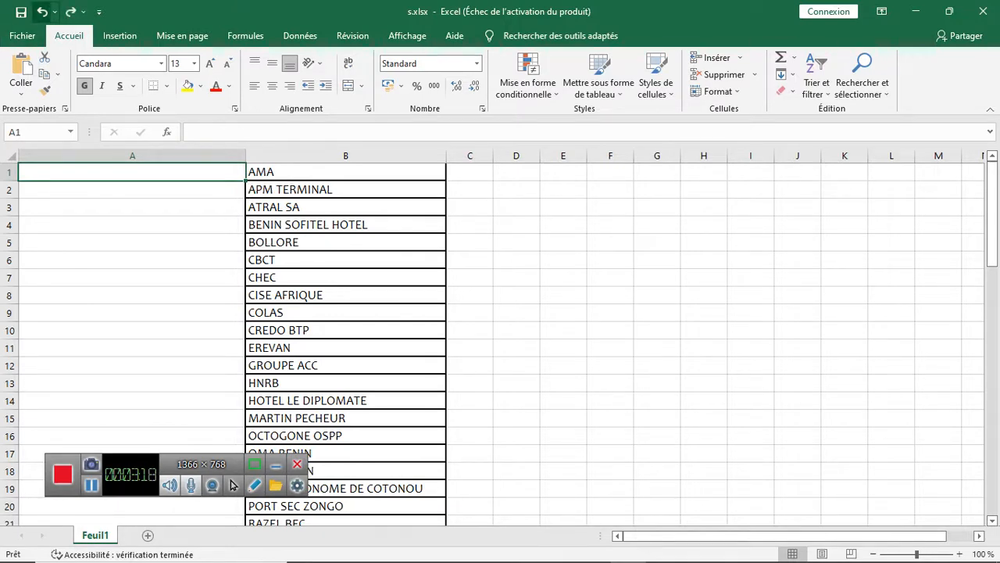
pyautogui.click(42, 11)
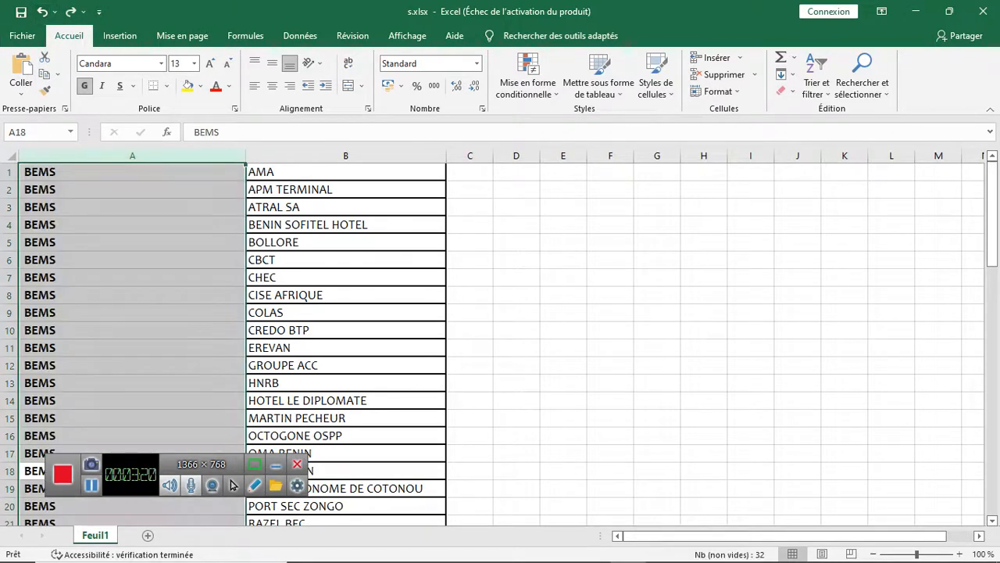
# - Copy the text BEMS from inside cell A1 and leave cell editing
pyautogui.doubleClick(40, 172)
pyautogui.doubleClick(40, 172)
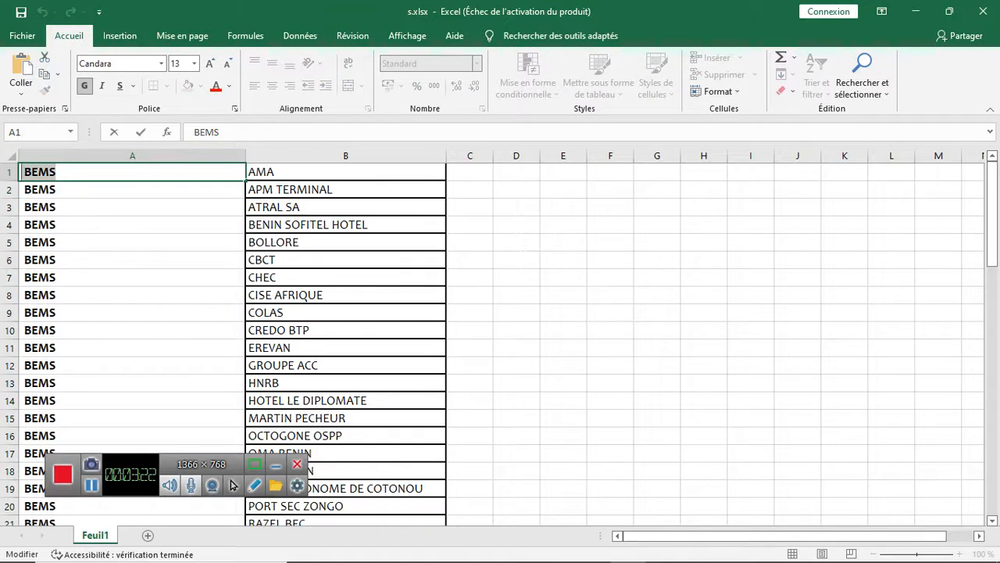
pyautogui.press('Escape')
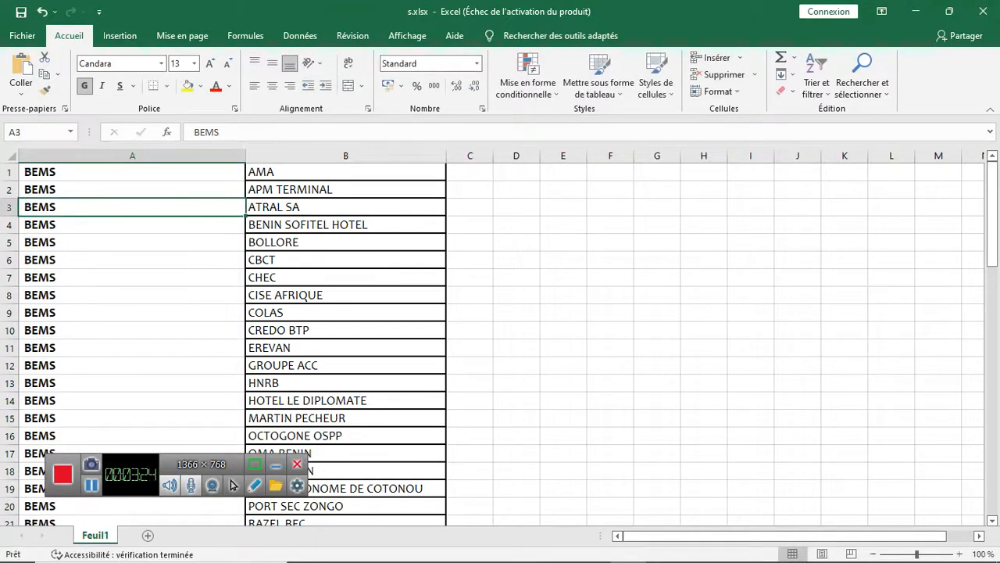
# - Clear column A again and paste BEMS into cell A1 only
pyautogui.hotkey('ctrl', 'z')
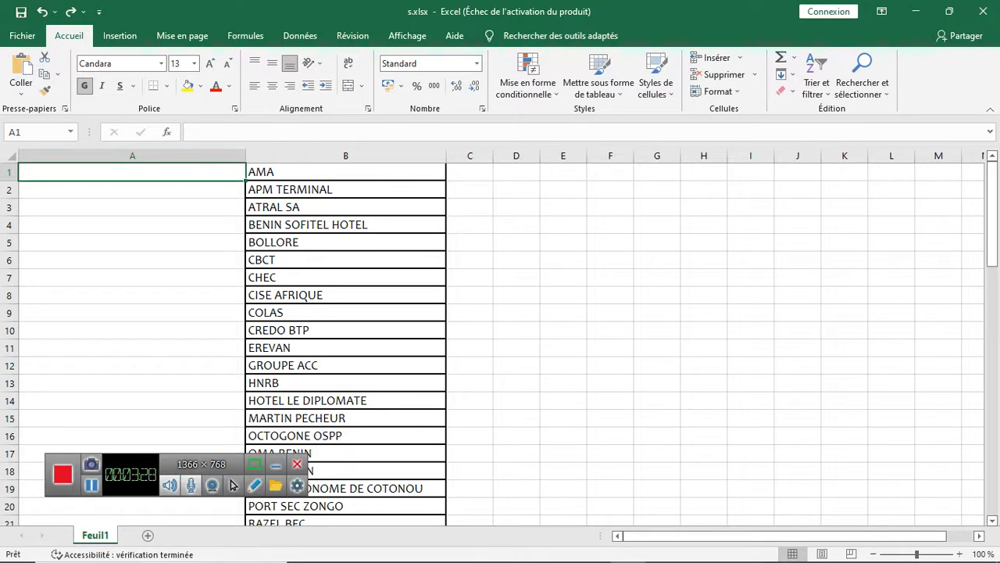
pyautogui.hotkey('ctrl', 'v')
pyautogui.click(132, 172)
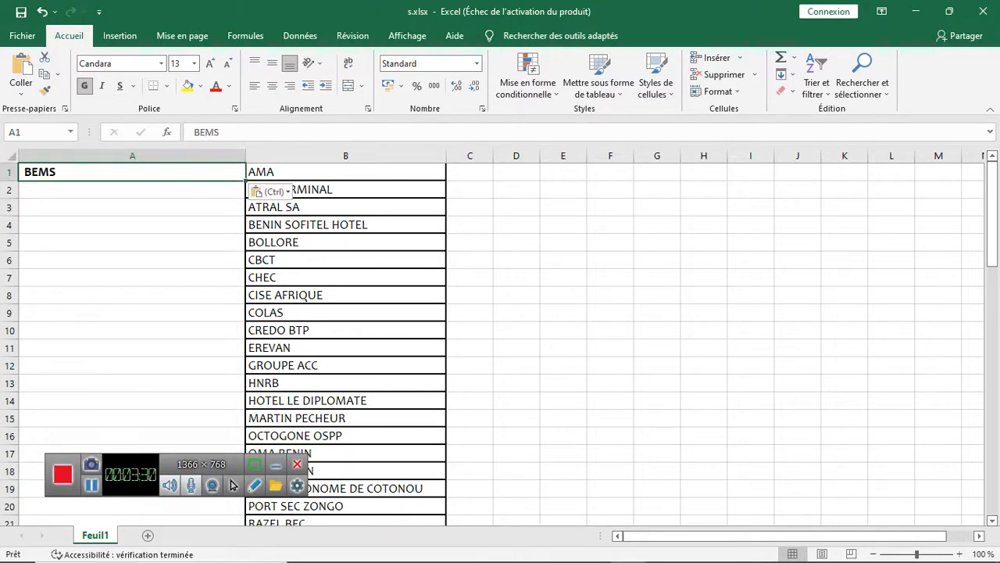
# - Fill BEMS from cell A1 down column A through row 32, beside every listed client
pyautogui.click(611, 295)
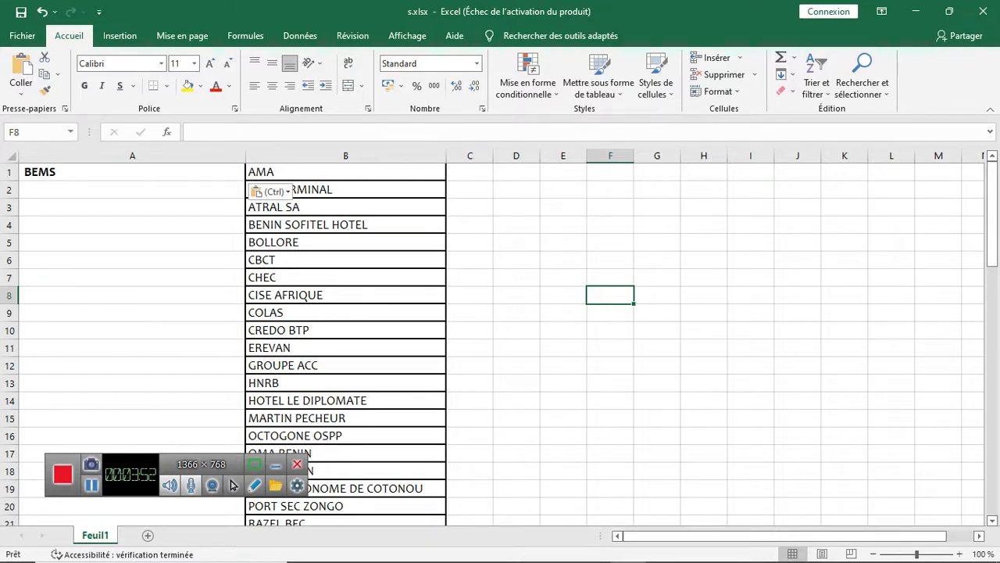
pyautogui.hotkey('ctrl', 'Home')
pyautogui.moveTo(246, 180)
pyautogui.mouseDown()
pyautogui.moveTo(248, 500)
pyautogui.moveTo(249, 180)
pyautogui.moveTo(249, 202)
pyautogui.mouseUp()
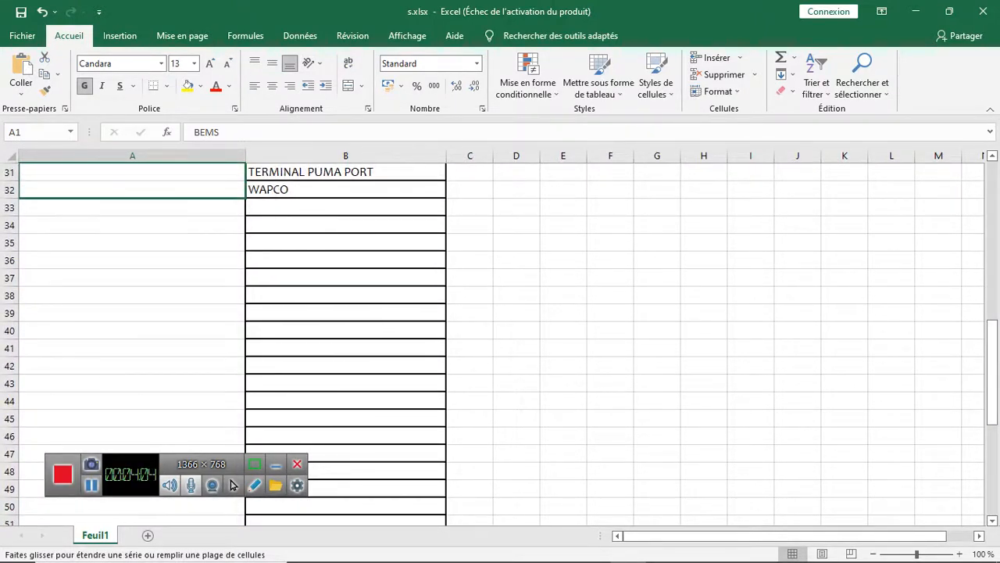
pyautogui.click(132, 260)
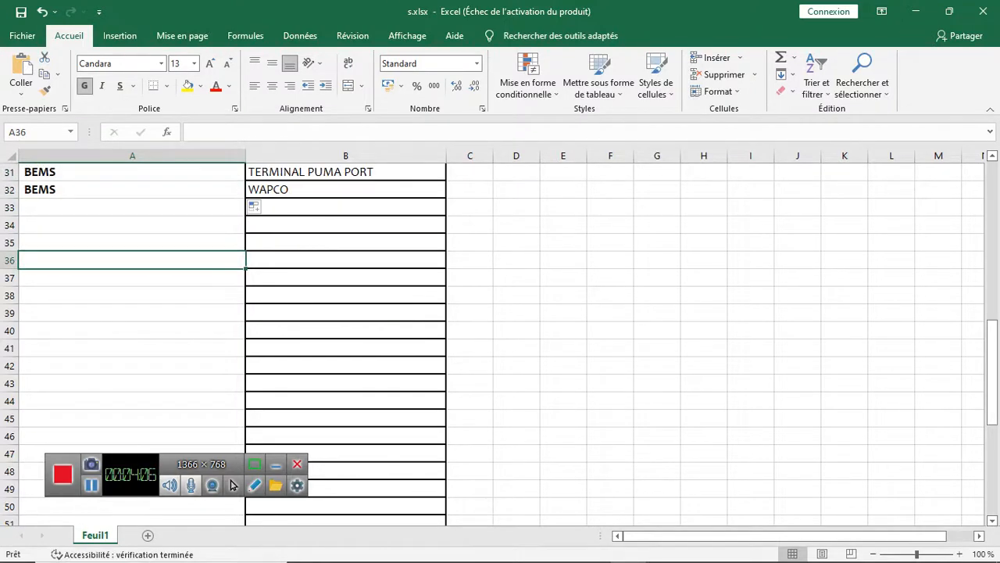
pyautogui.moveTo(991, 372); pyautogui.dragTo(992, 215)
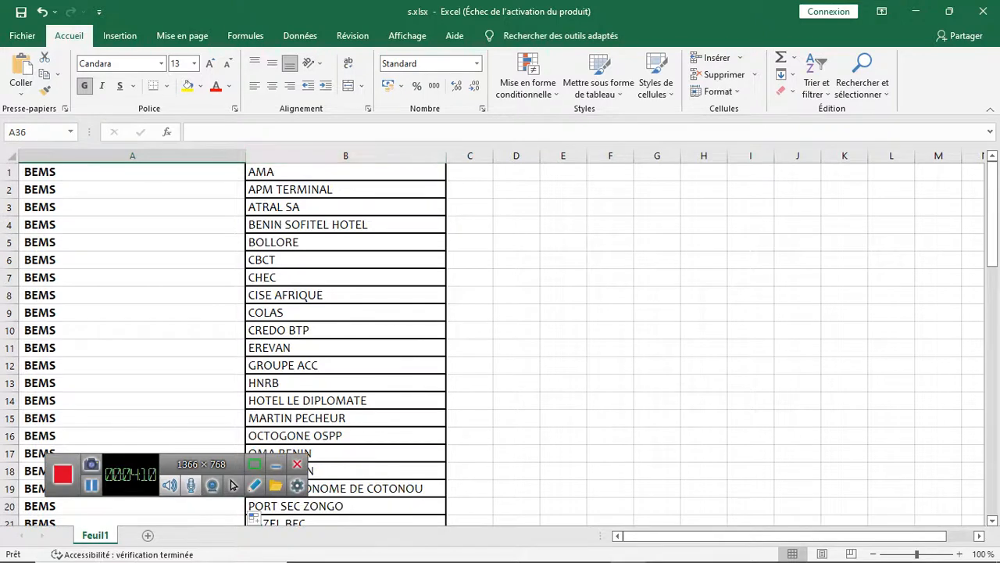
# - Review the sheet's two columns, comparing the collector in column A with the client names in column B
pyautogui.click(346, 156)
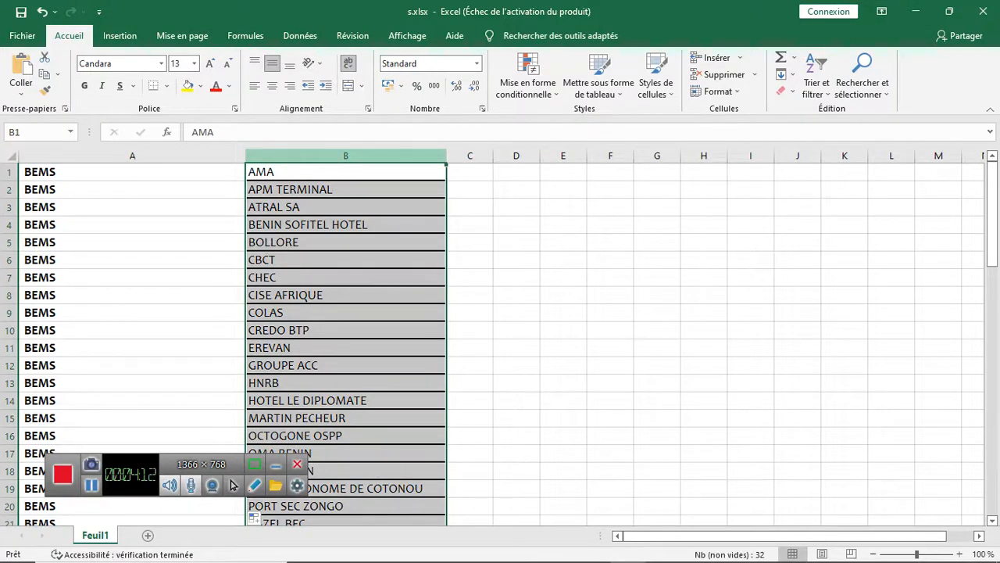
pyautogui.click(132, 172)
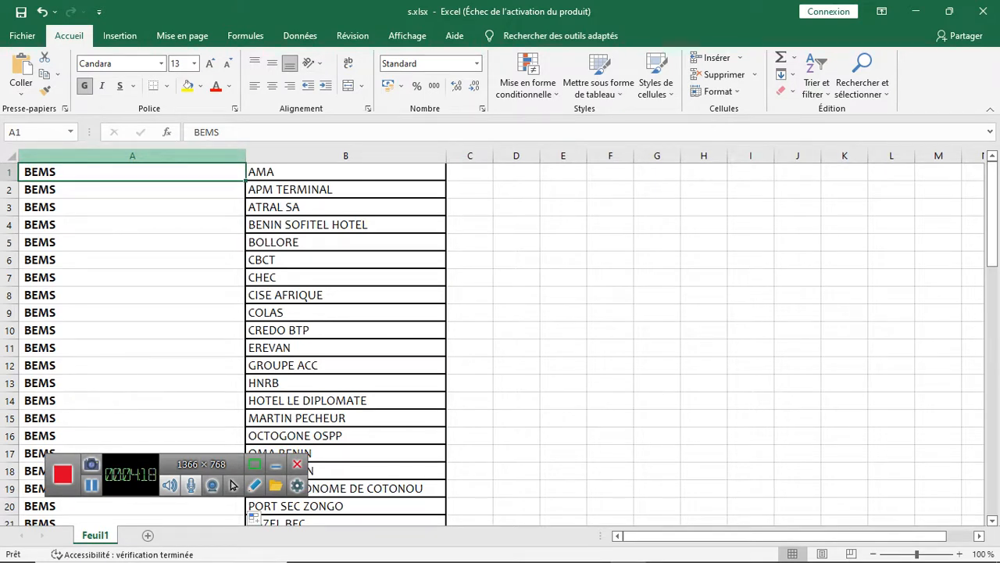
pyautogui.press('Right')
pyautogui.press('Down')
pyautogui.press('Down')
pyautogui.press('Down')
pyautogui.press('Down')
pyautogui.press('Down')
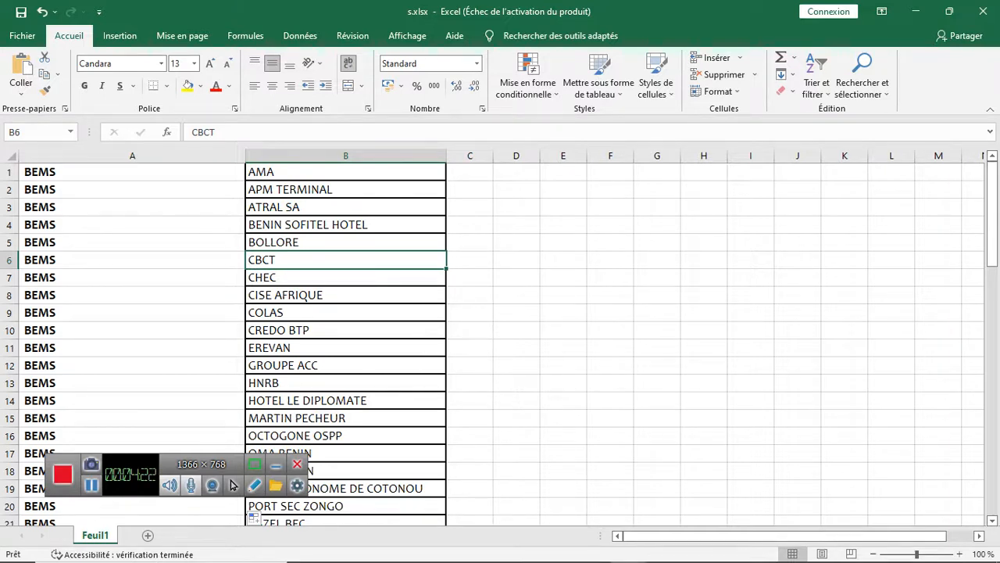
pyautogui.press('Up')
pyautogui.press('Up')
pyautogui.press('Left')
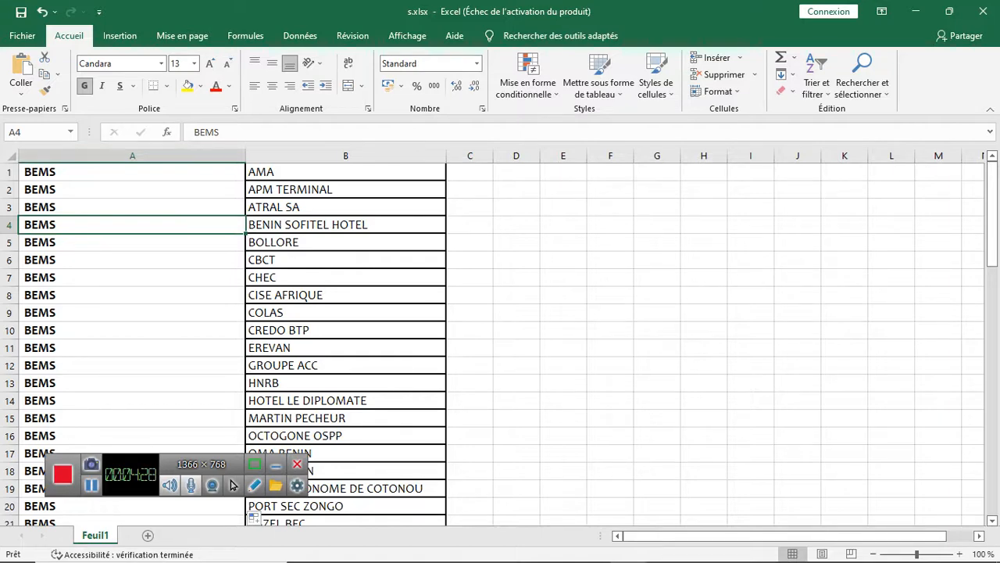
pyautogui.press('super')
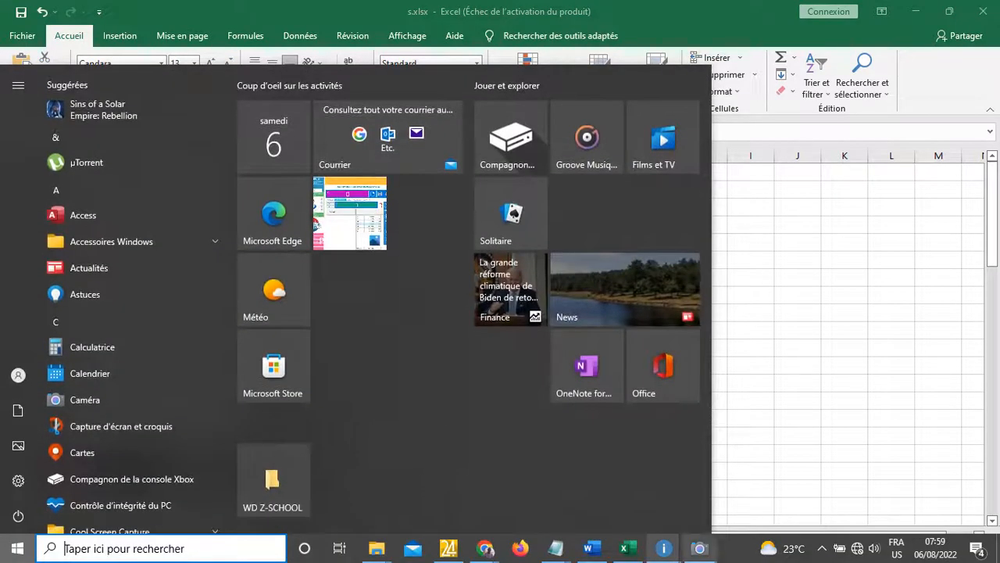
pyautogui.click(699, 548)
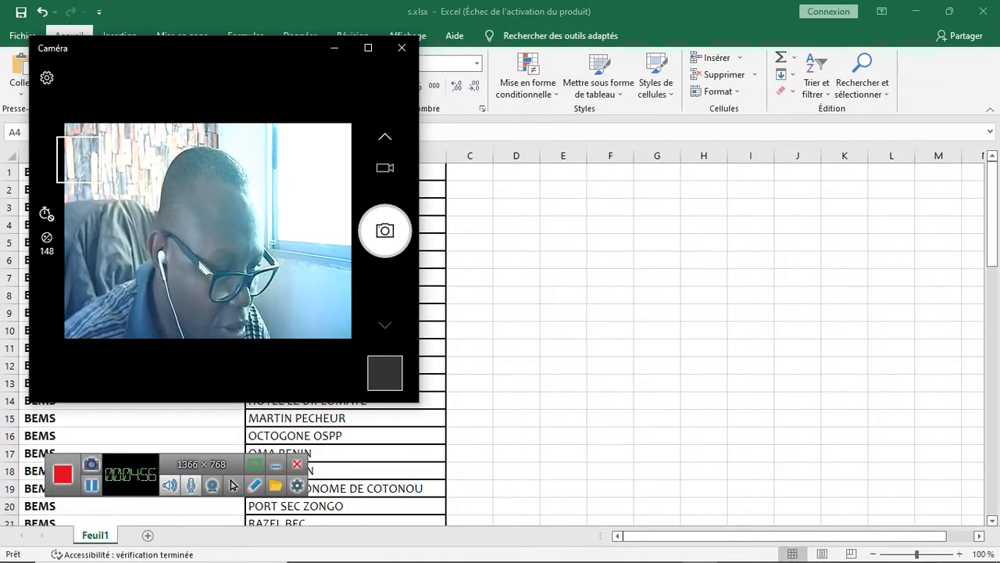
pyautogui.hotkey('alt', 'Tab')
# - Copy the complete collector and client list, and minimize the open windows to reach the desktop
pyautogui.hotkey('ctrl', 'a')
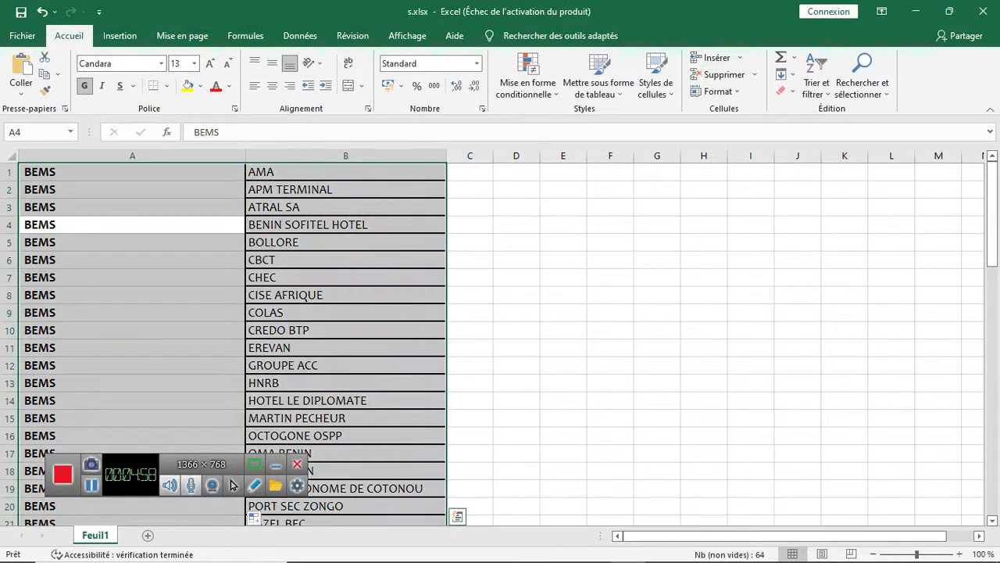
pyautogui.hotkey('ctrl', 'c')
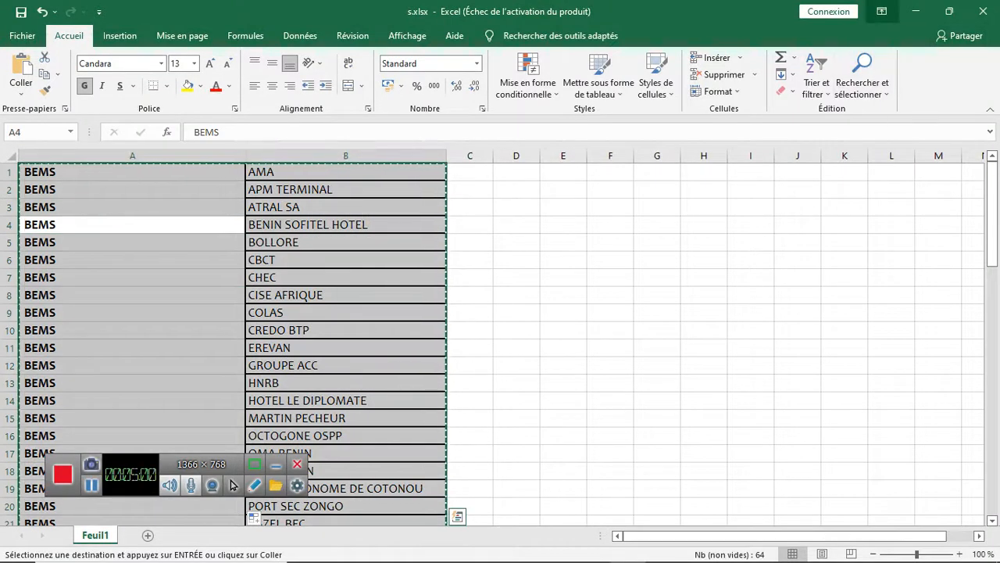
pyautogui.click(916, 11)
pyautogui.click(765, 45)
pyautogui.click(827, 14)
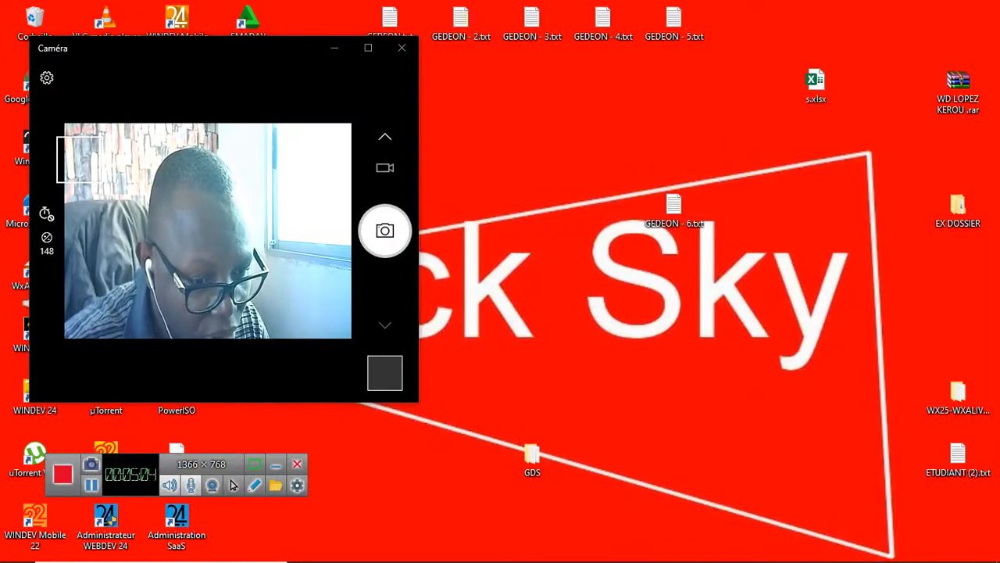
# - Open BEMS.txt from the CLIENT COLLECTEUR folder inside the desktop's GDS folder
pyautogui.doubleClick(532, 458)
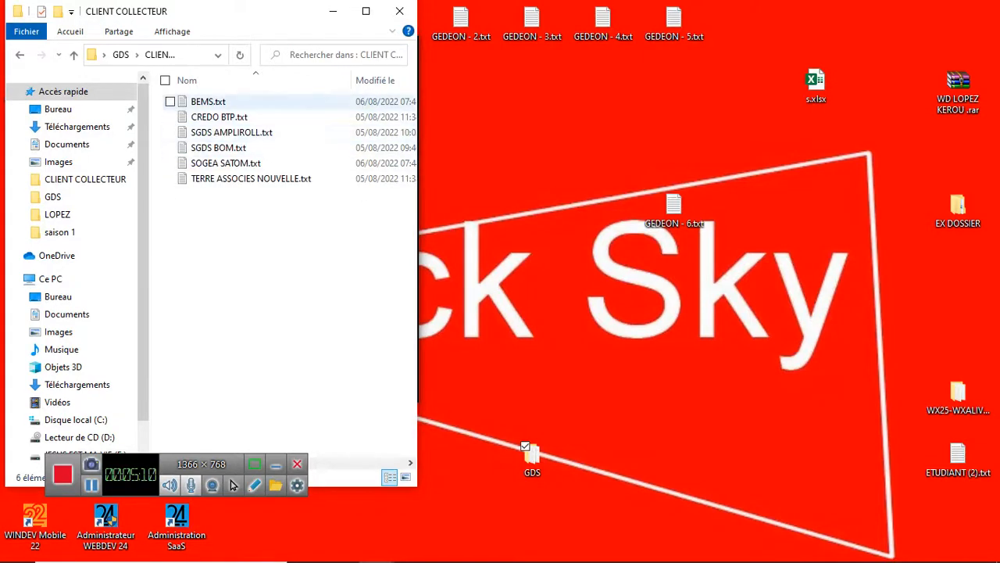
pyautogui.click(209, 102)
pyautogui.doubleClick(208, 101)
pyautogui.click(311, 122)
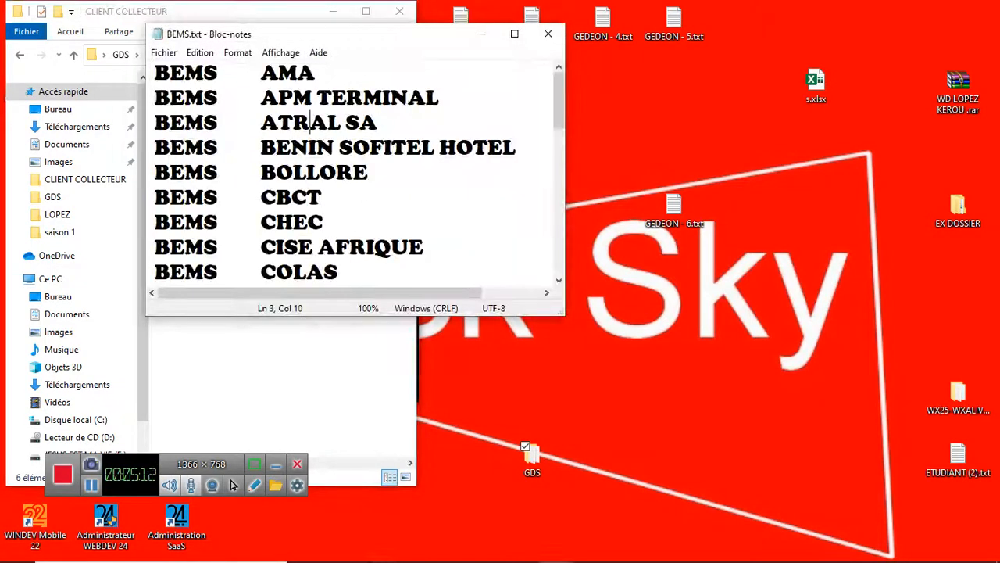
# - Replace the entire text of BEMS.txt with the copied list, then save and close the file
pyautogui.hotkey('ctrl', 'a')
pyautogui.hotkey('ctrl', 'x')
pyautogui.hotkey('ctrl', 'v')
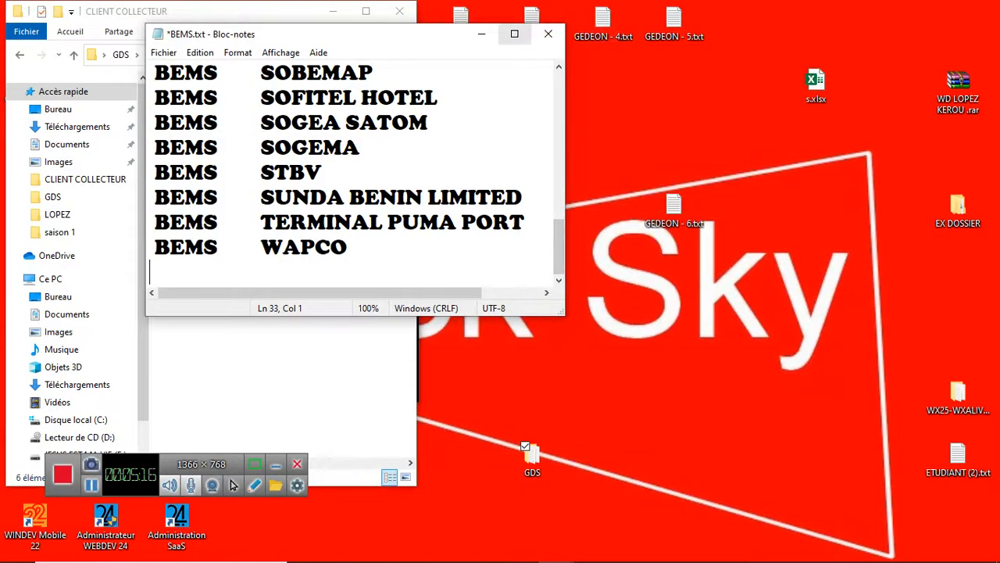
pyautogui.click(548, 34)
pyautogui.click(416, 304)
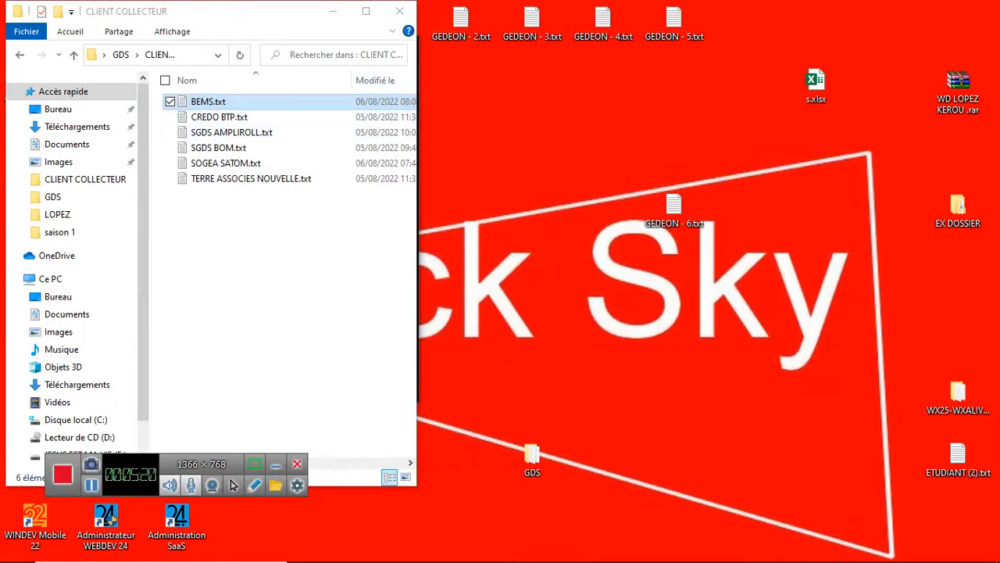
# - Switch to WD LOPEZ and open the loading of clients by collector
pyautogui.moveTo(156, 559)
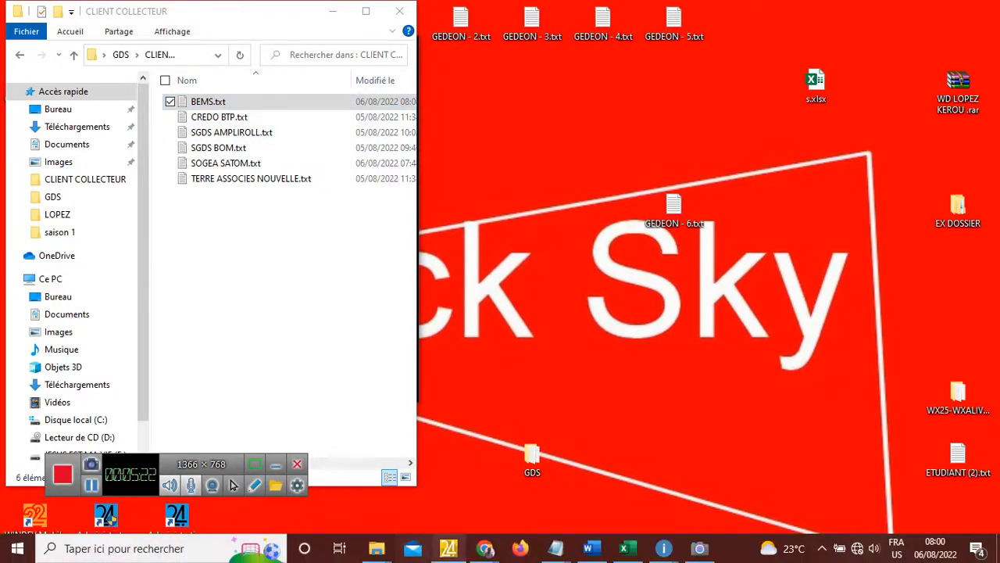
pyautogui.moveTo(663, 548)
pyautogui.click(610, 488)
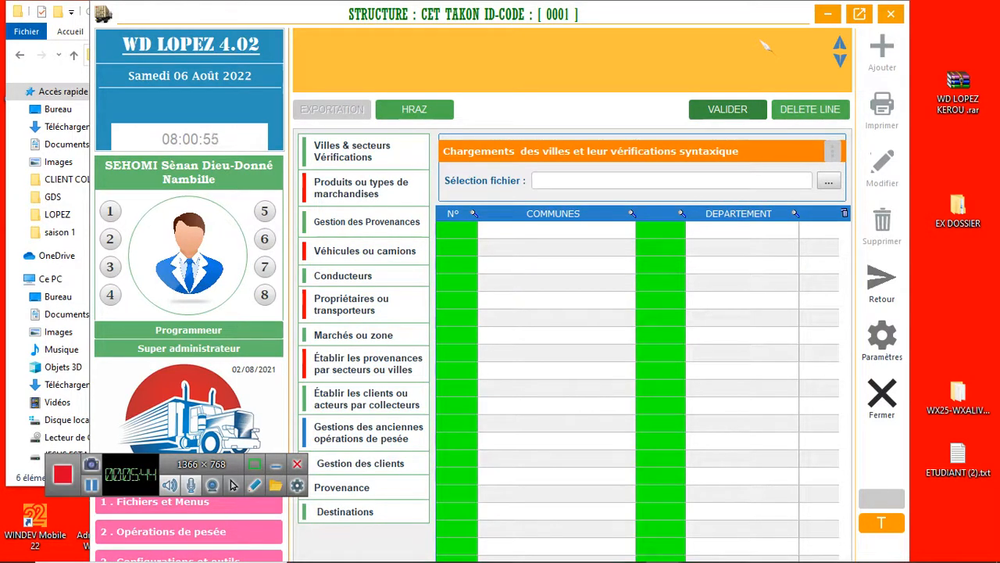
pyautogui.click(364, 398)
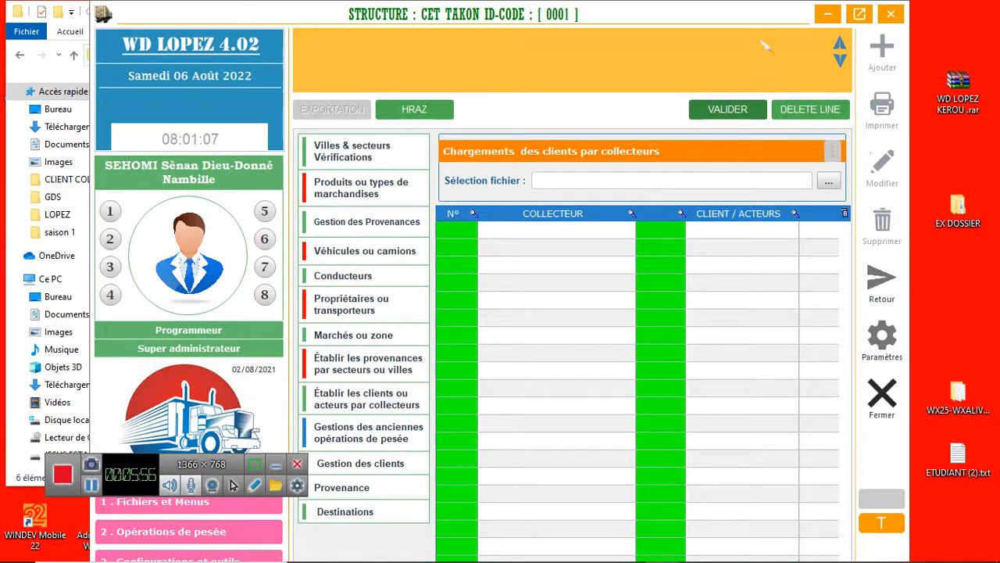
pyautogui.hotkey('alt', 'Tab')
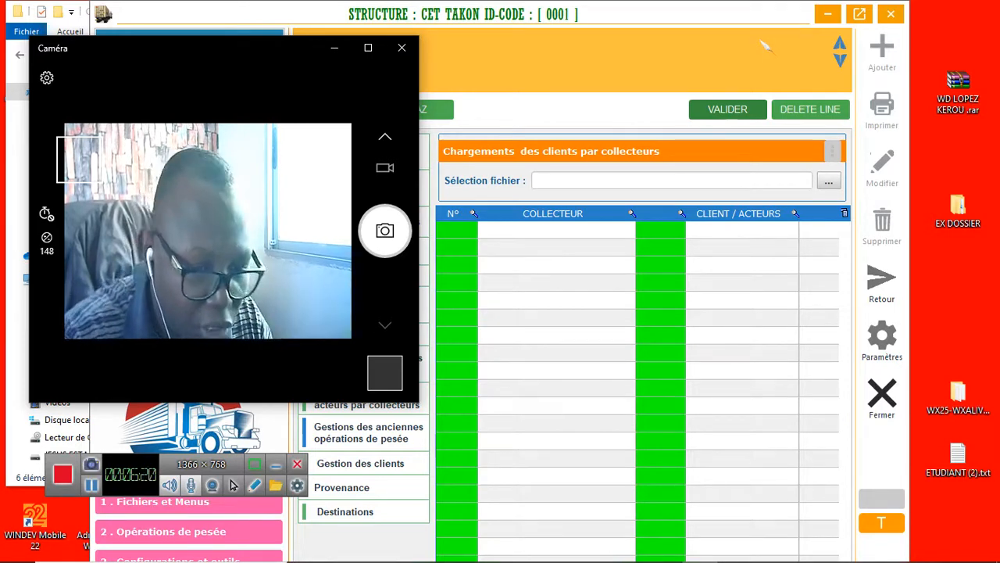
pyautogui.click(766, 47)
# - Load BEMS.txt from the CLIENT COLLECTEUR folder as the file for the client-by-collector import
pyautogui.click(829, 181)
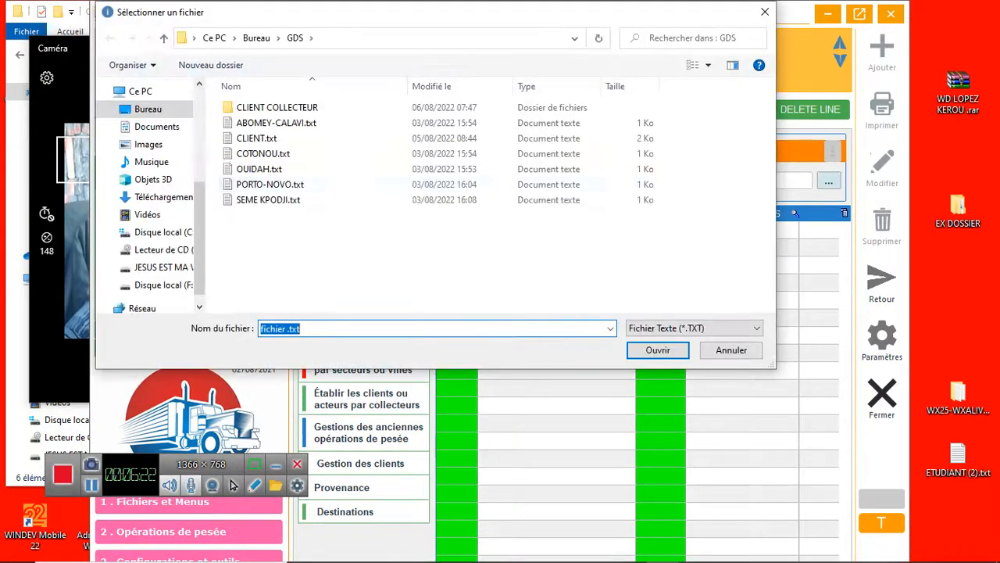
pyautogui.click(437, 328)
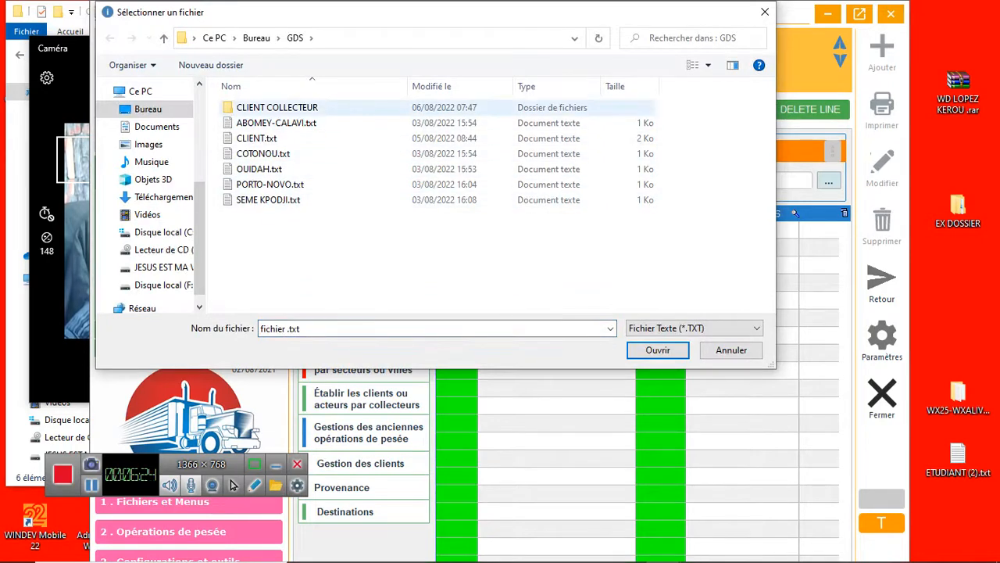
pyautogui.doubleClick(278, 107)
pyautogui.doubleClick(254, 107)
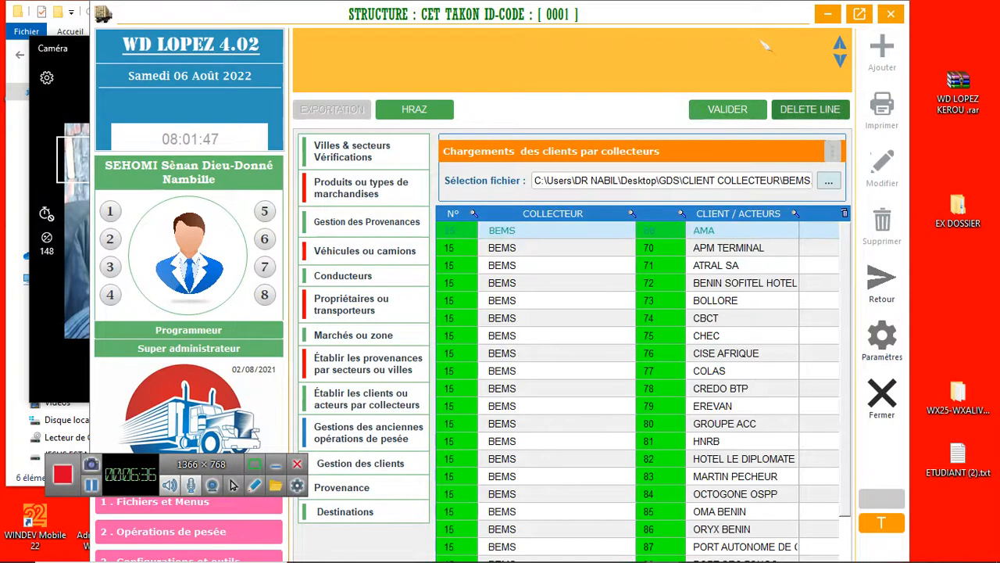
# - Look through the loaded lines, checking the collector, the clients and their numbers
pyautogui.click(715, 301)
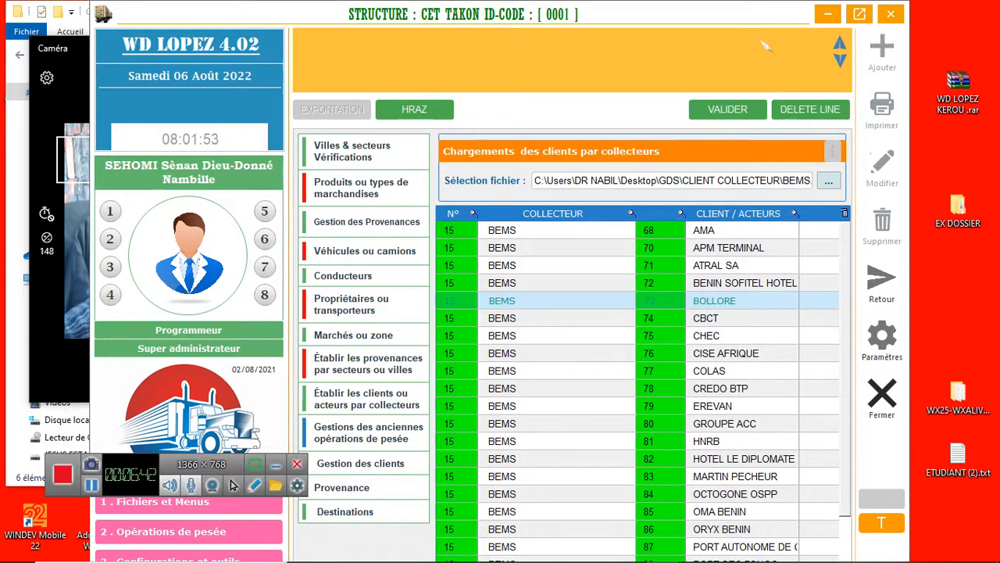
pyautogui.click(728, 248)
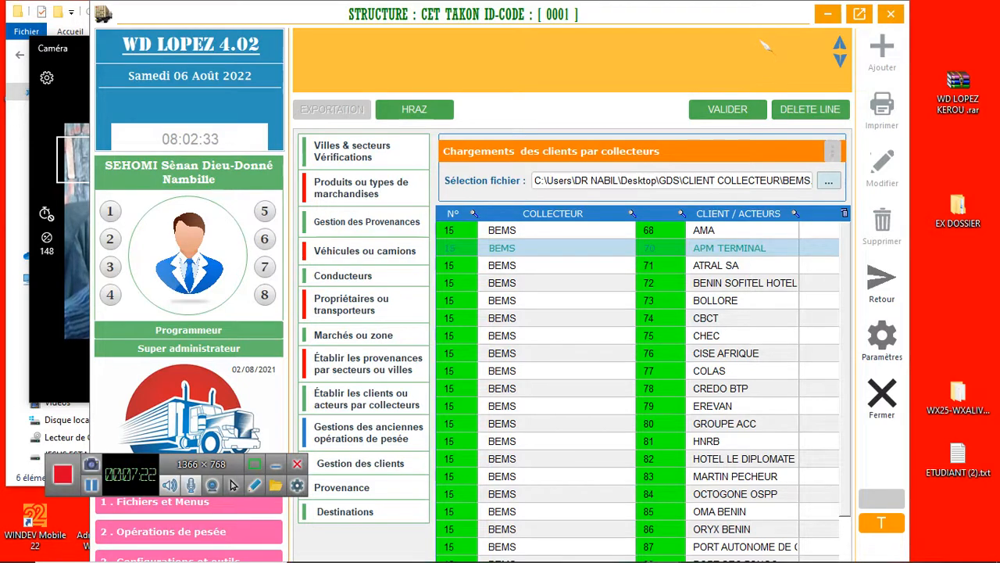
pyautogui.press('Down')
pyautogui.press('Down')
pyautogui.press('Down')
pyautogui.press('Down')
pyautogui.press('Down')
pyautogui.press('Down')
pyautogui.press('Down')
pyautogui.press('Down')
pyautogui.press('Down')
pyautogui.press('Down')
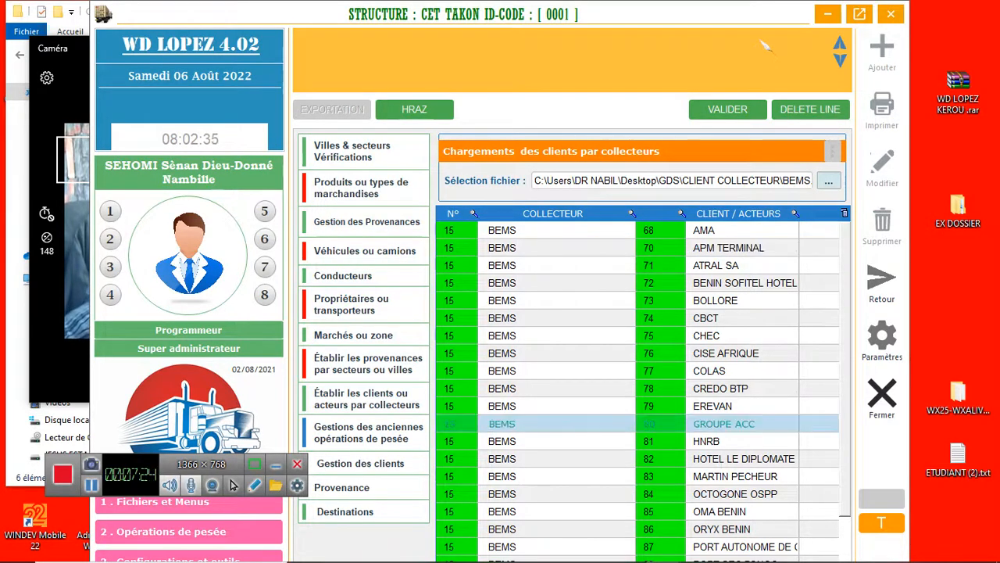
pyautogui.press('Up')
pyautogui.press('Up')
pyautogui.press('Up')
pyautogui.press('Up')
pyautogui.press('Up')
pyautogui.press('Up')
pyautogui.press('Up')
pyautogui.press('Up')
pyautogui.press('Up')
pyautogui.press('Down')
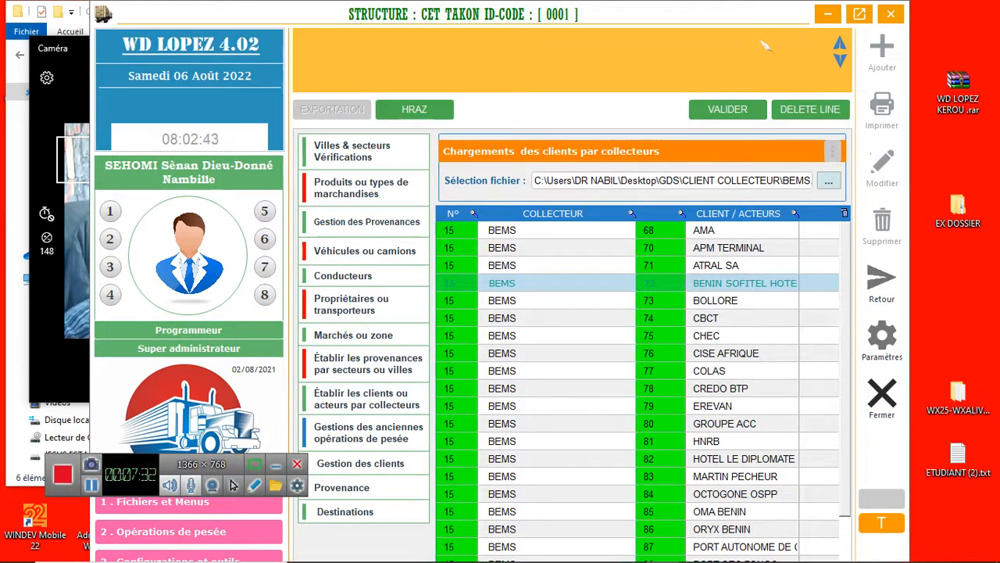
pyautogui.press('Up')
pyautogui.press('Up')
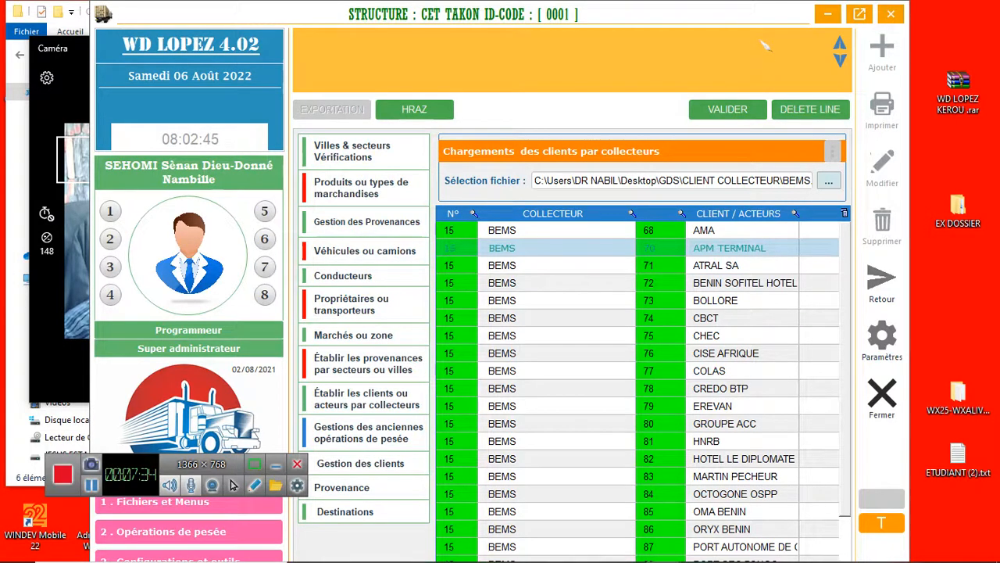
pyautogui.scroll(-3, 764, 45)
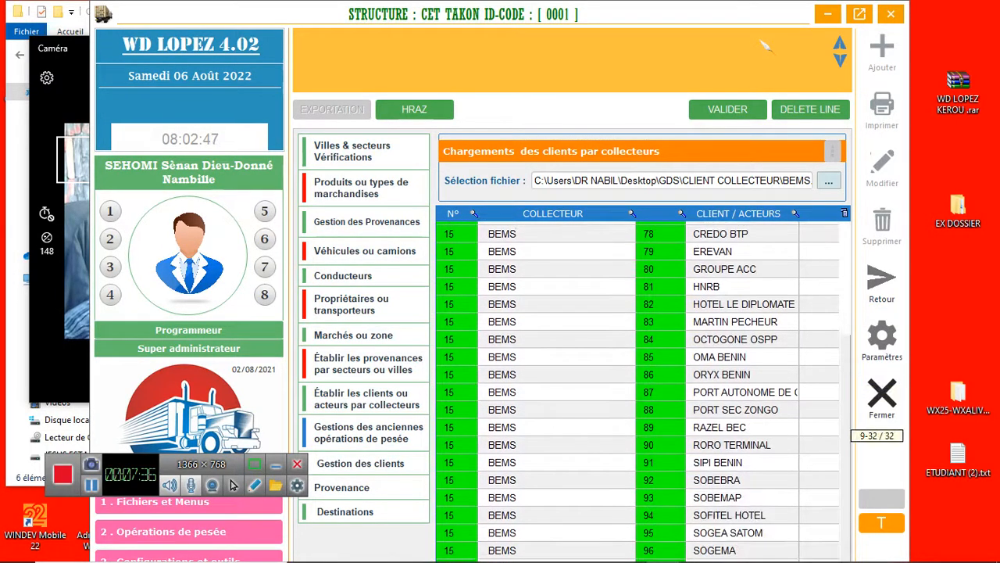
# - Validate the loaded BEMS client lines to record them, and close the summary message
pyautogui.scroll(3, 764, 45)
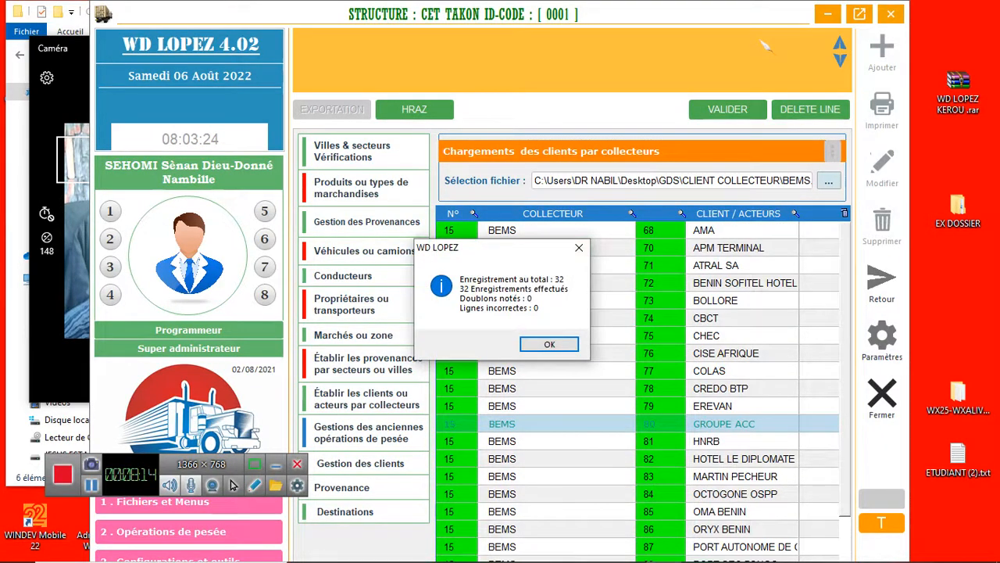
pyautogui.press('Return')
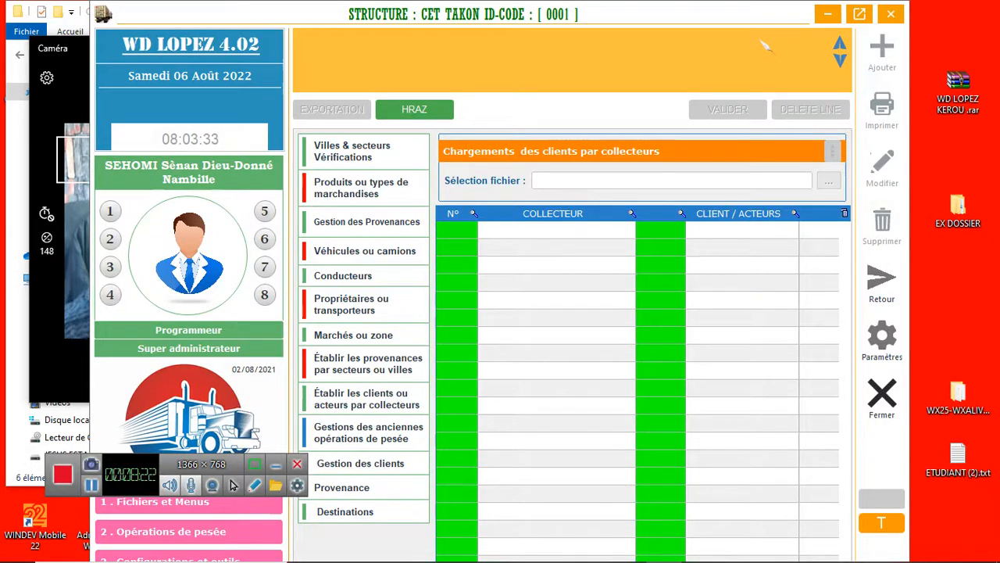
pyautogui.hotkey('alt', 'Tab')
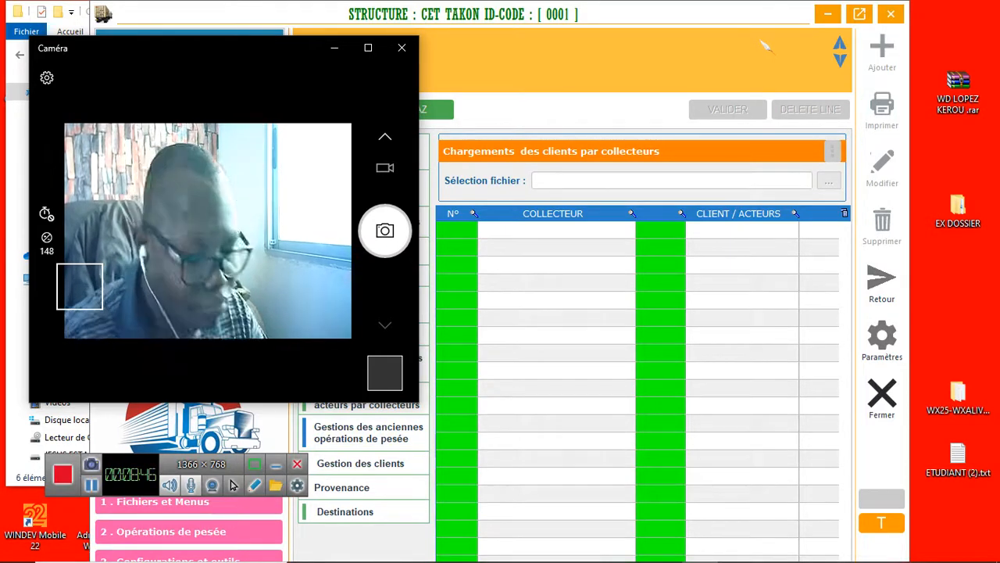
pyautogui.click(765, 46)
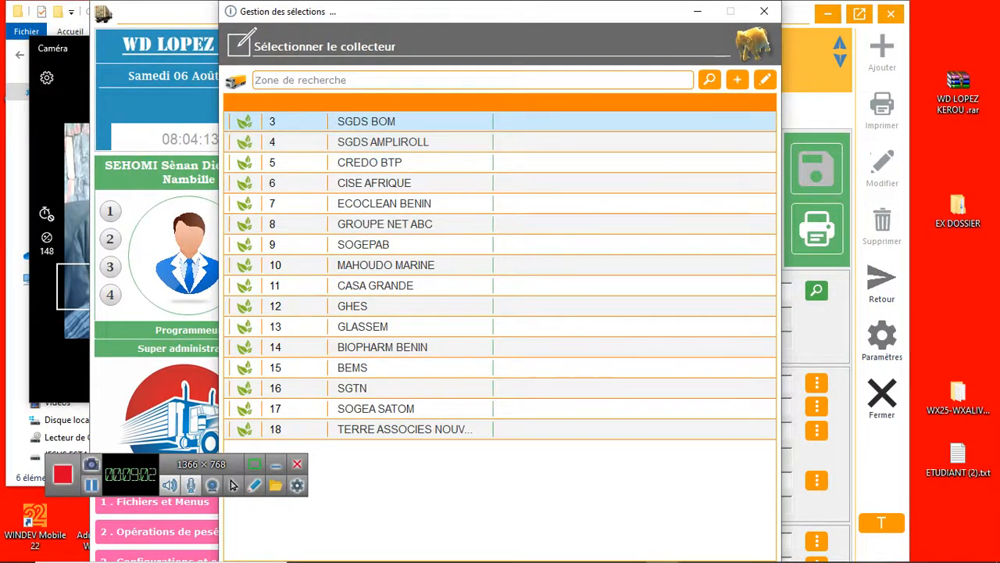
# - Choose BEMS as the collector for the live weighing operation
pyautogui.click(500, 225)
pyautogui.click(500, 306)
pyautogui.click(500, 367)
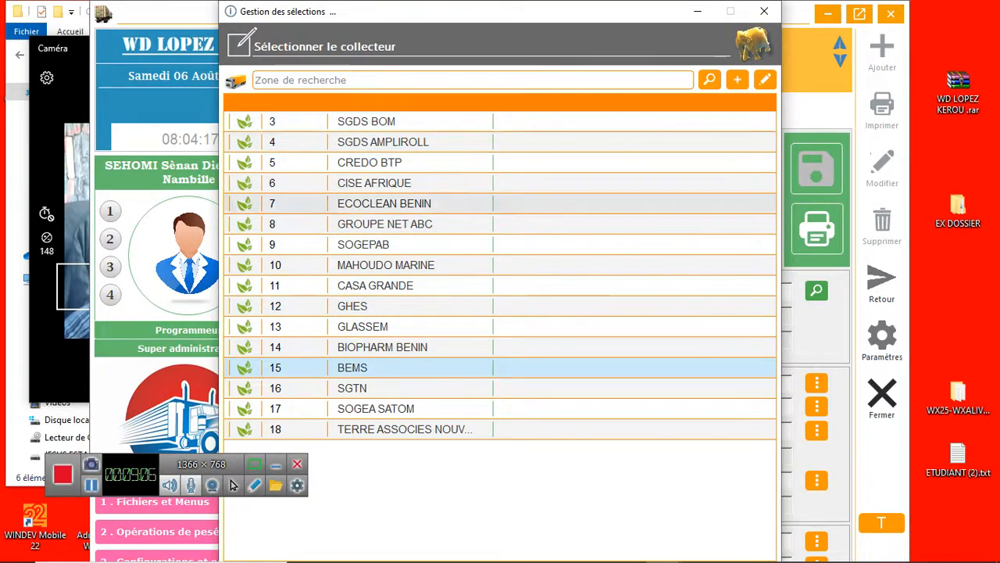
pyautogui.doubleClick(500, 367)
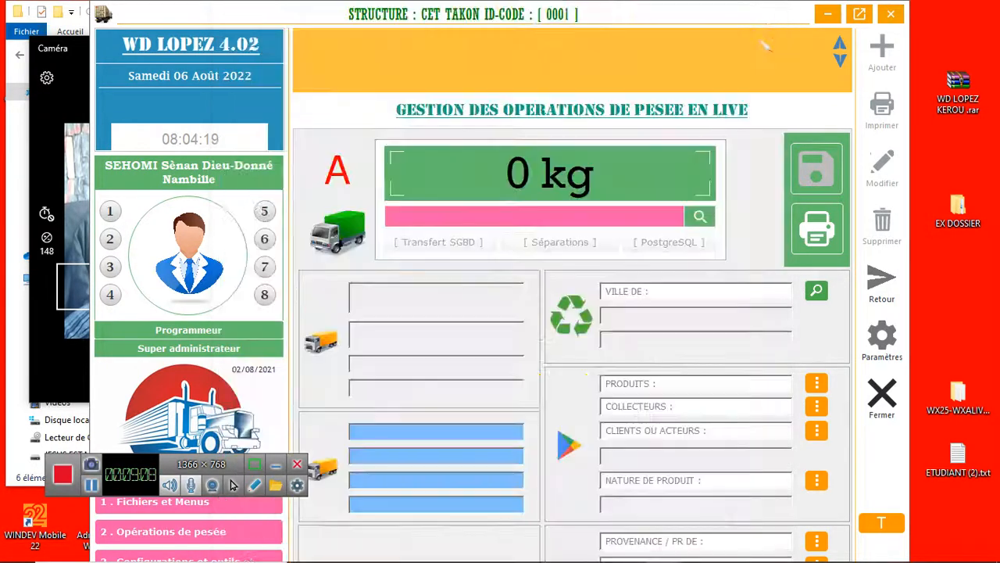
pyautogui.rightClick(720, 403)
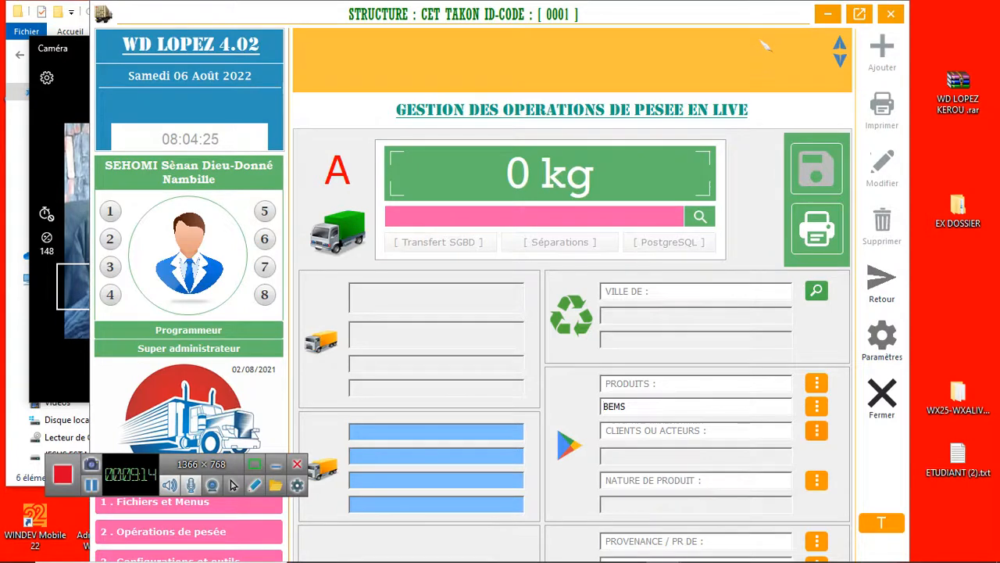
# - Open the client selection for the BEMS collector, look through the clients, and close it without choosing one
pyautogui.click(816, 431)
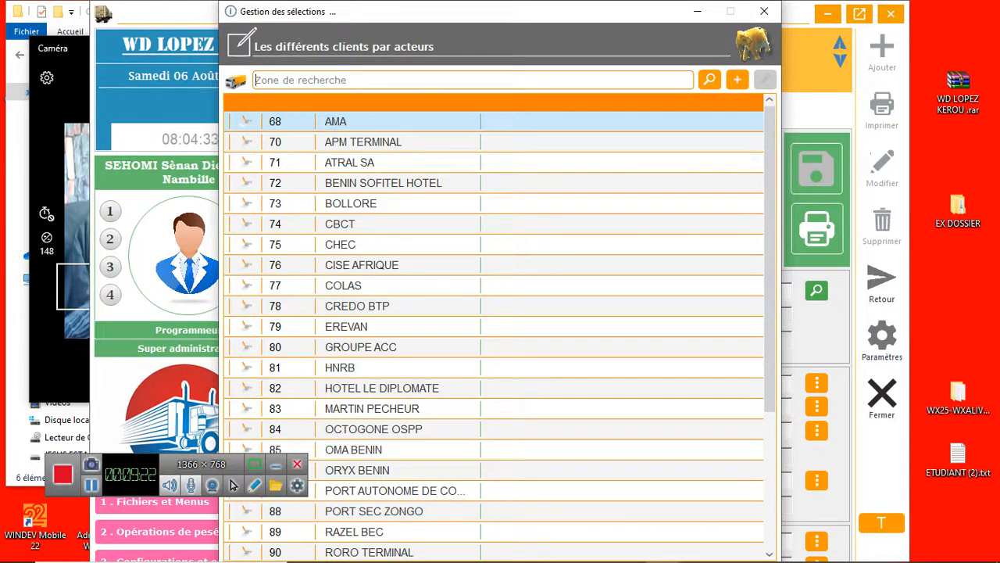
pyautogui.scroll(-1, 770, 313)
pyautogui.click(764, 11)
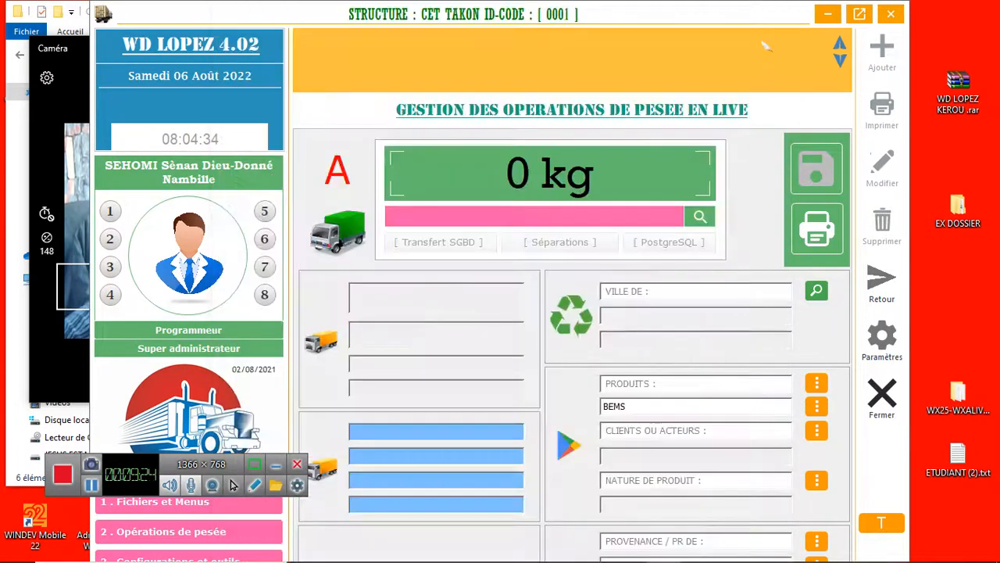